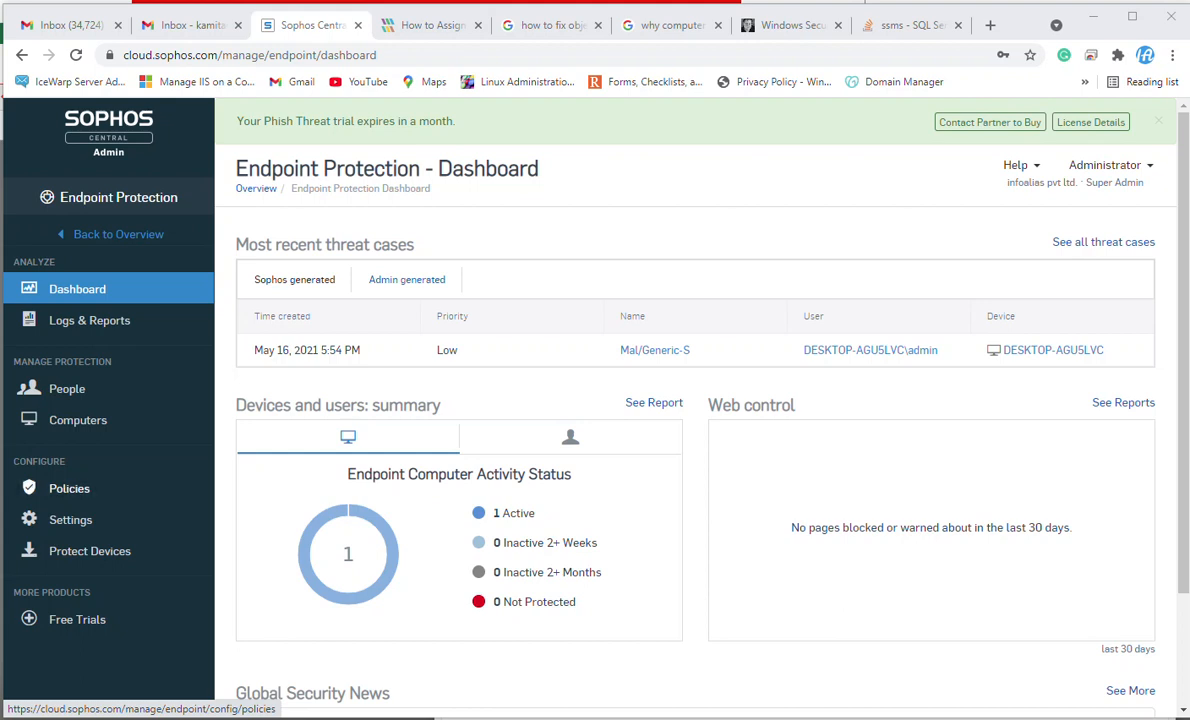
# Open the endpoint protection policies list and review the base policies it contains.
pyautogui.click(69, 488)
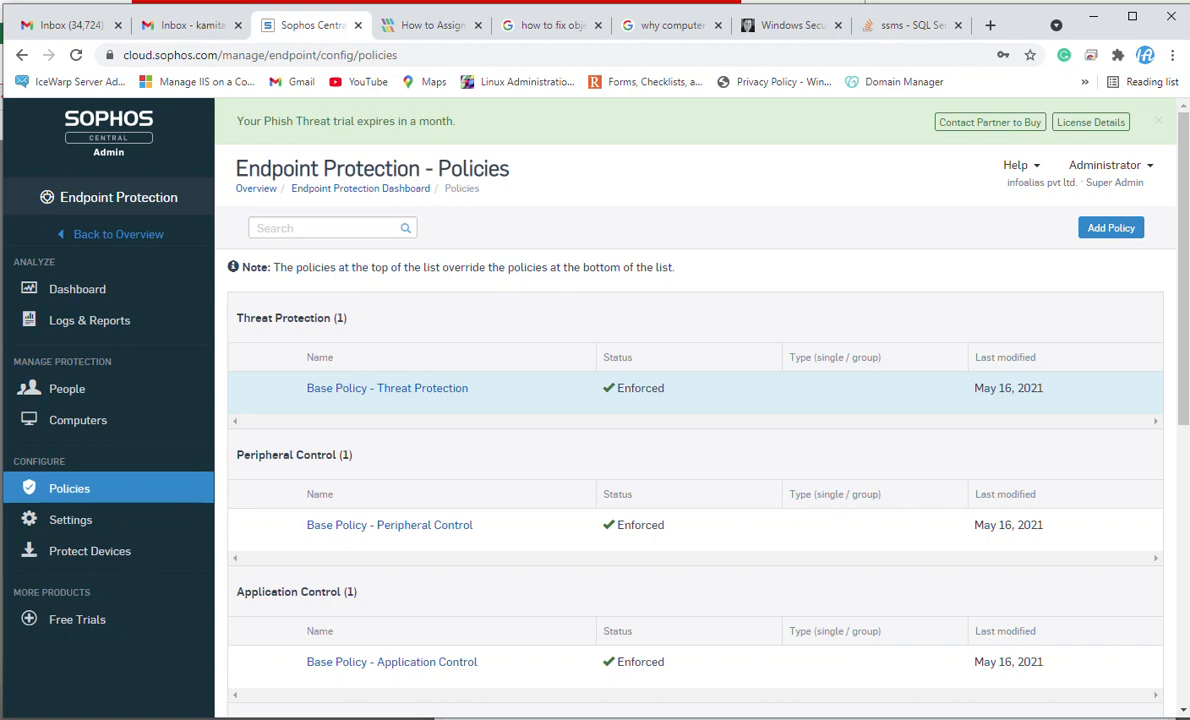
pyautogui.click(387, 388)
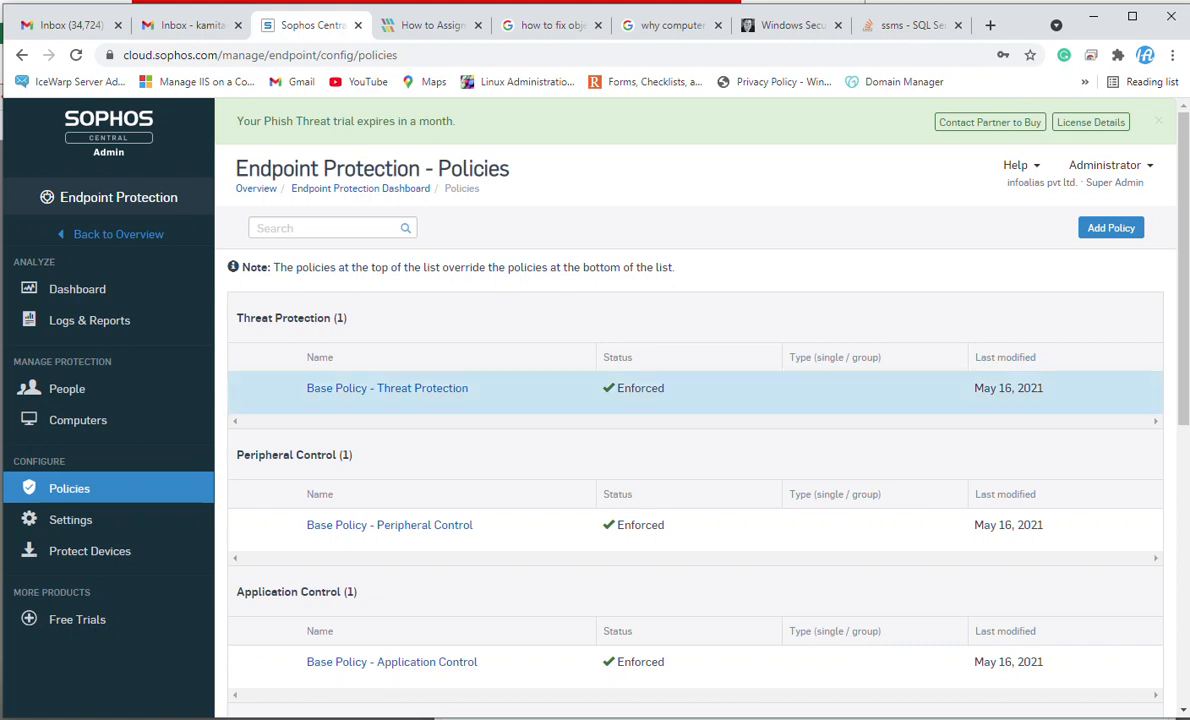
pyautogui.scroll(-6, 695, 400)
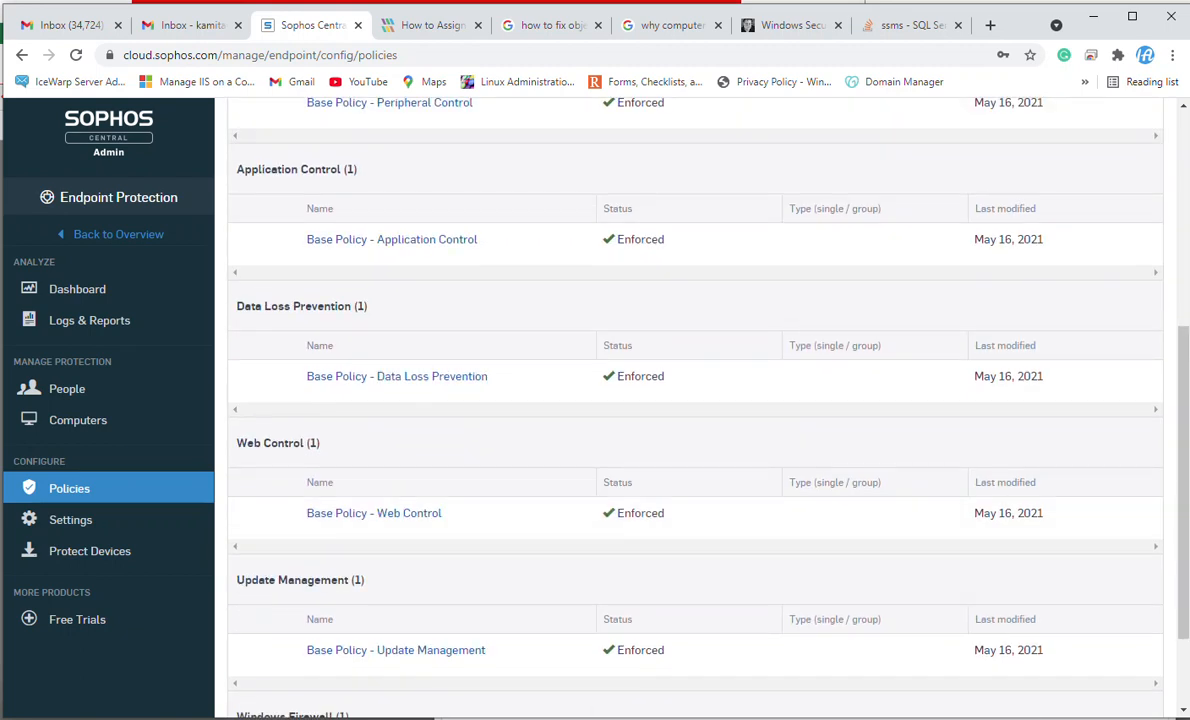
pyautogui.scroll(-2, 695, 400)
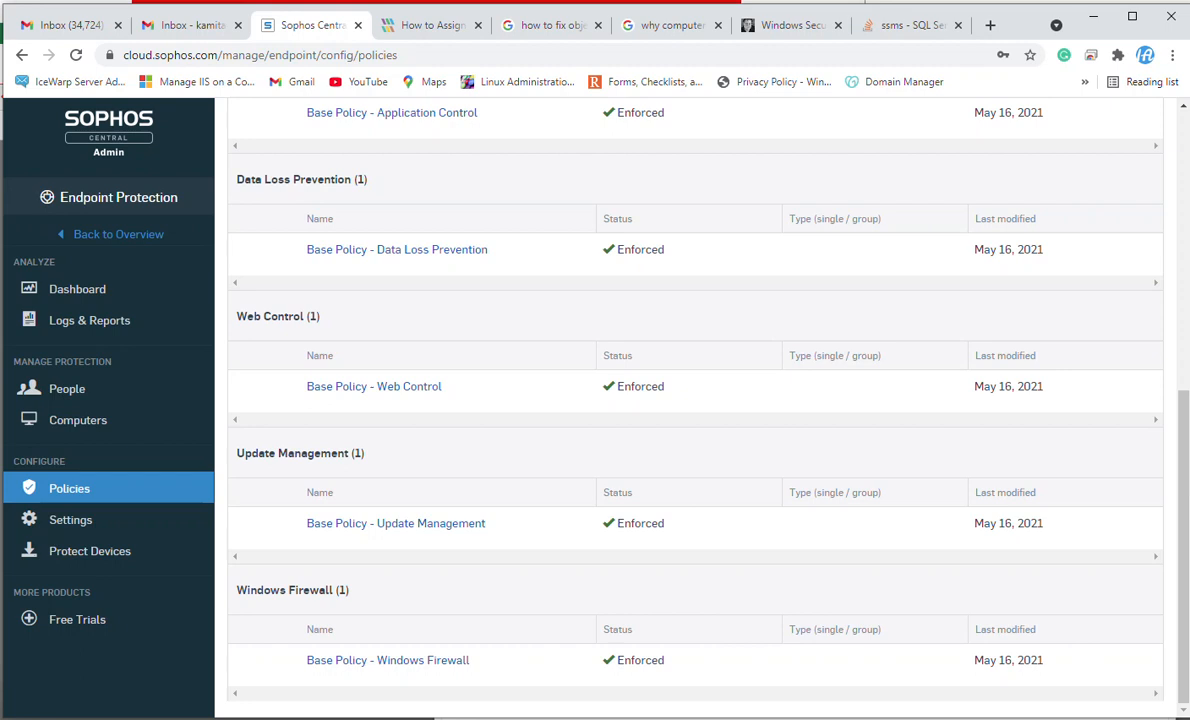
pyautogui.scroll(5, 690, 390)
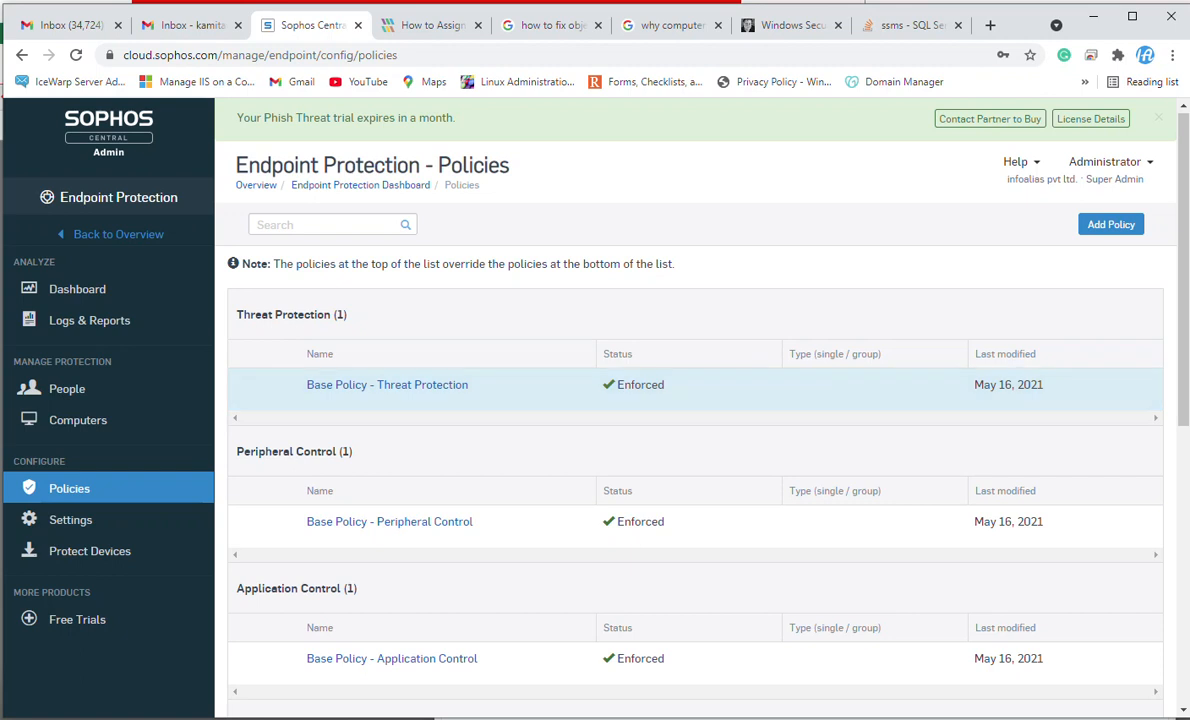
# Open the Base Policy - Threat Protection settings and turn off Use recommended settings.
pyautogui.click(387, 384)
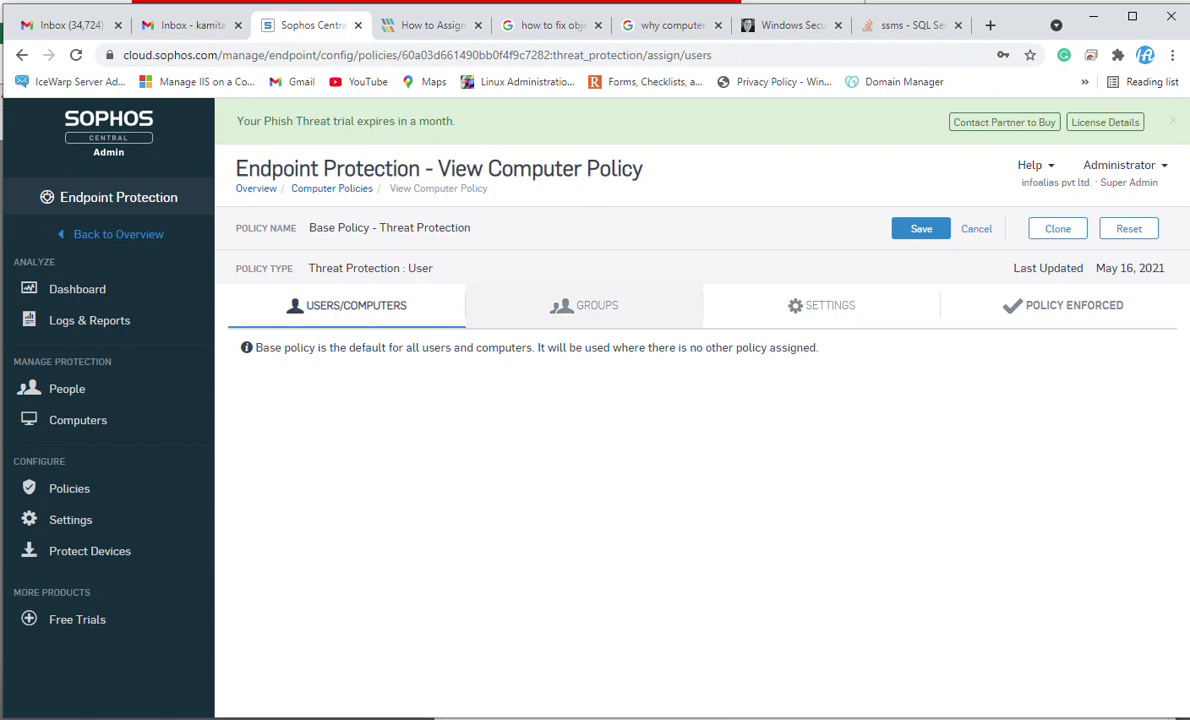
pyautogui.click(584, 305)
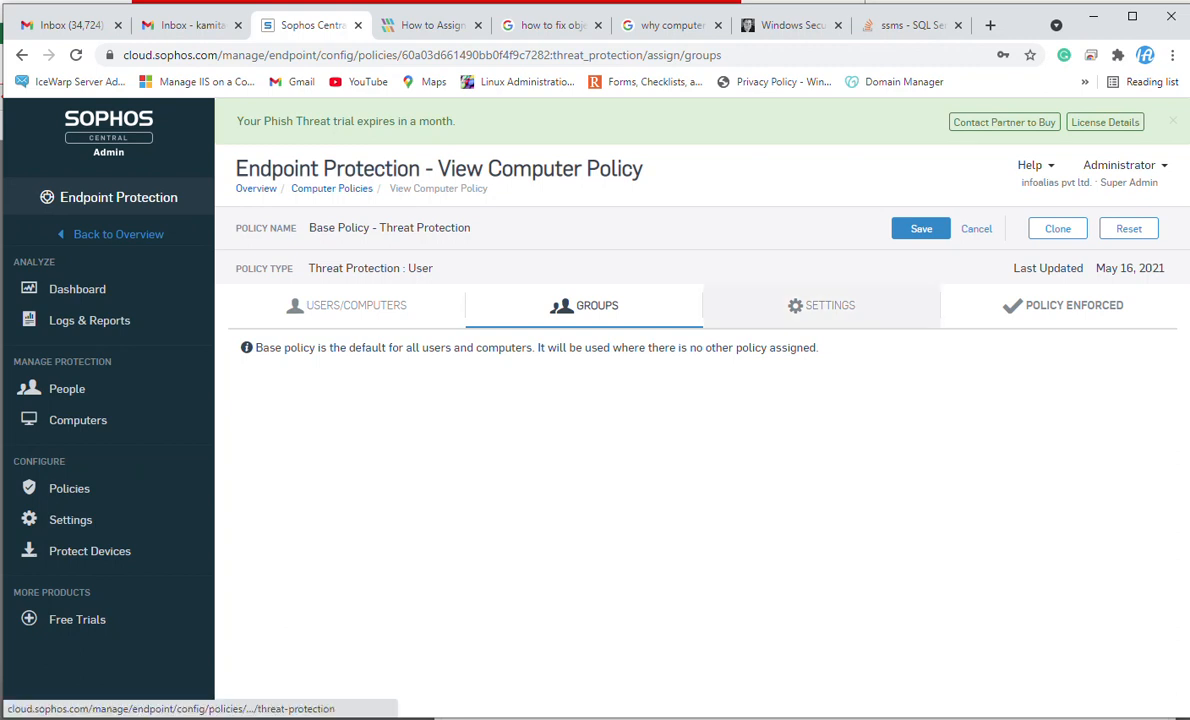
pyautogui.click(821, 305)
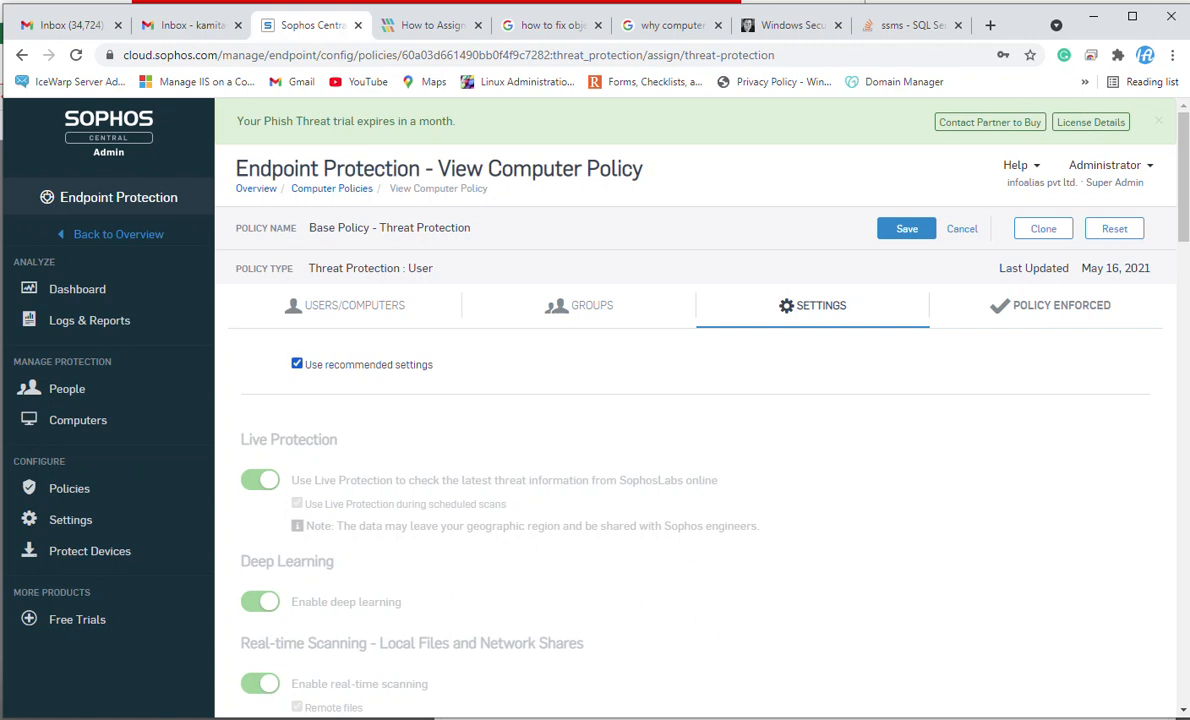
pyautogui.press('space')
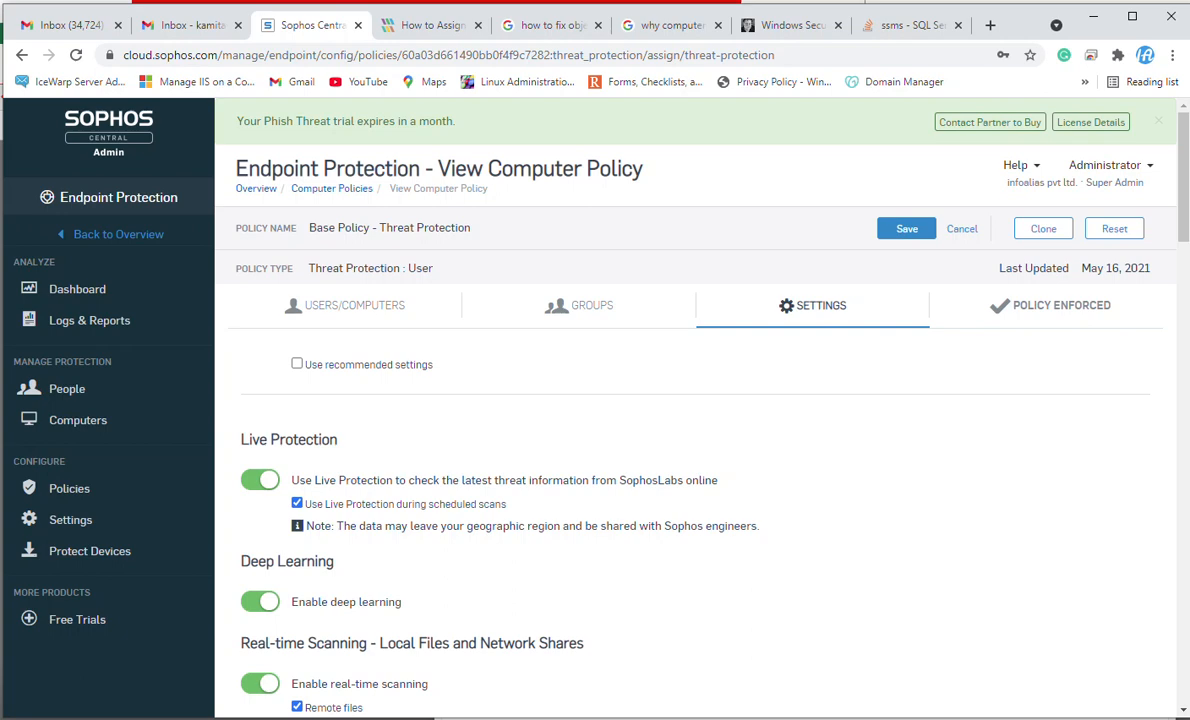
# Set the reputation level for low-reputation downloads to Strict.
pyautogui.scroll(-3, 700, 400)
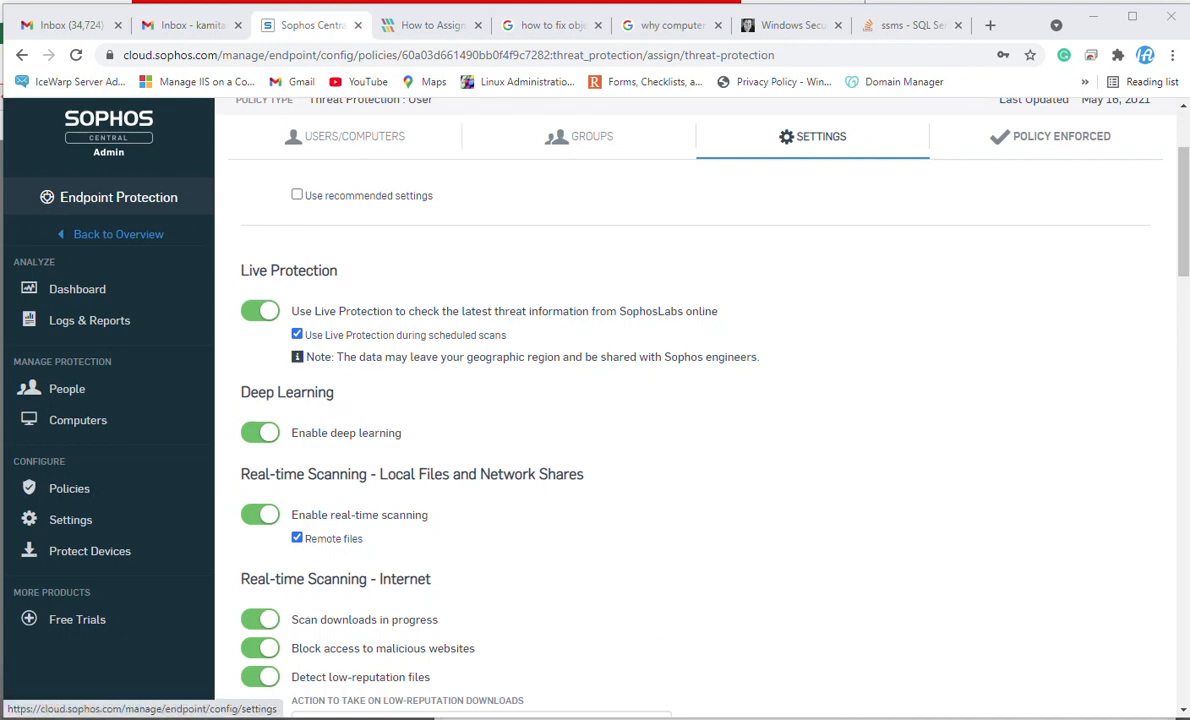
pyautogui.scroll(-4, 700, 400)
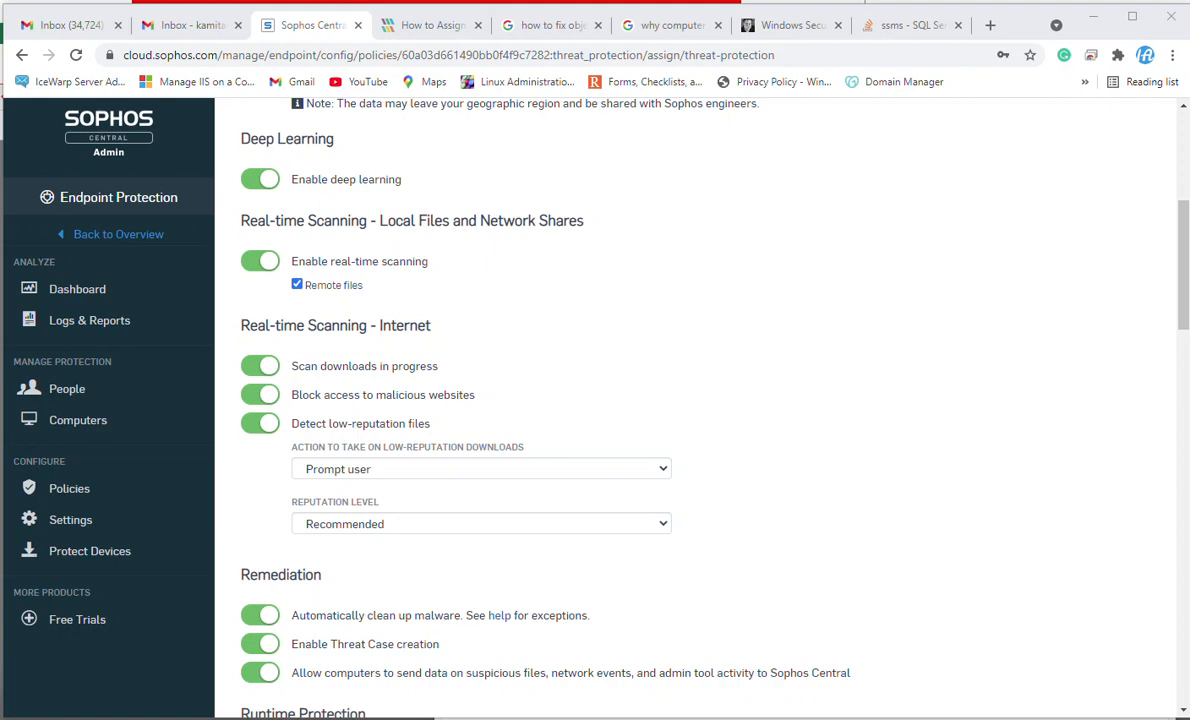
pyautogui.scroll(-1, 690, 400)
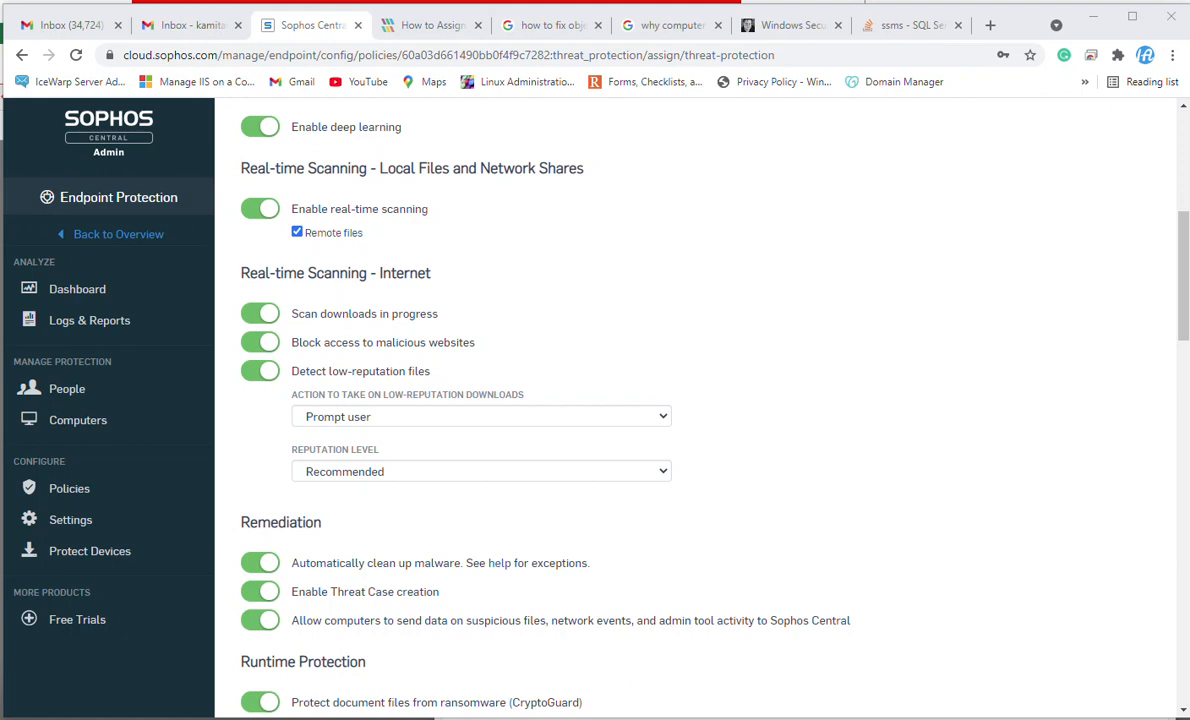
pyautogui.click(481, 416)
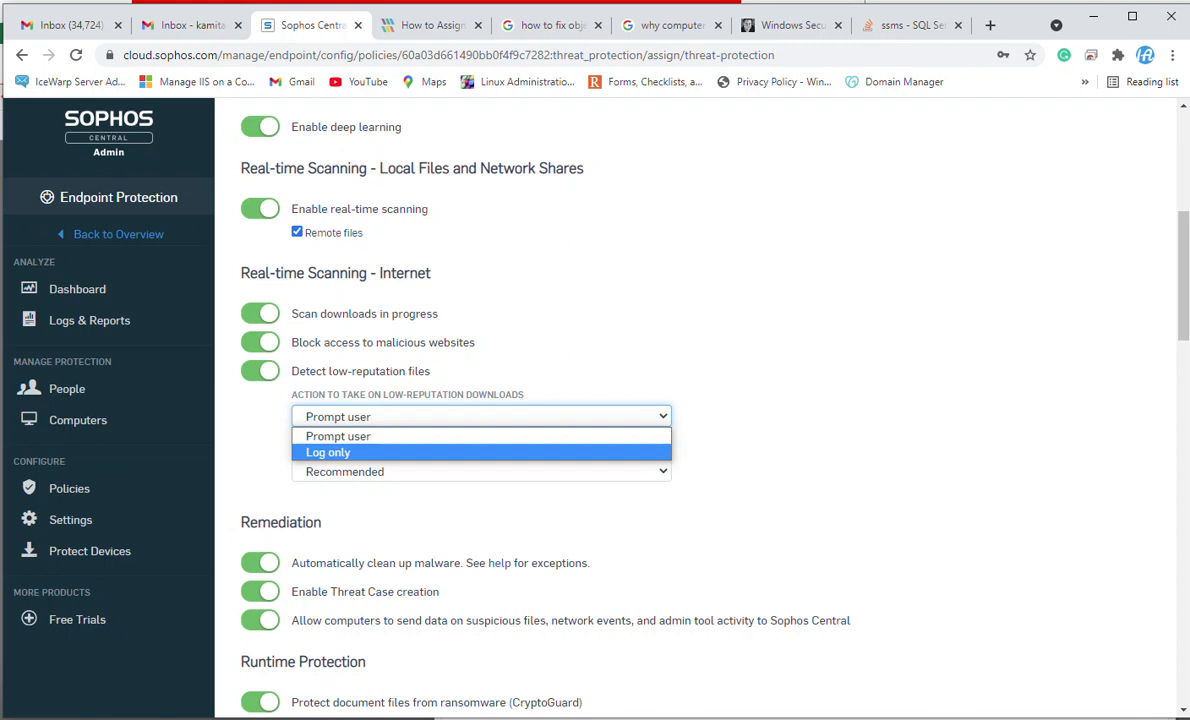
pyautogui.press('Escape')
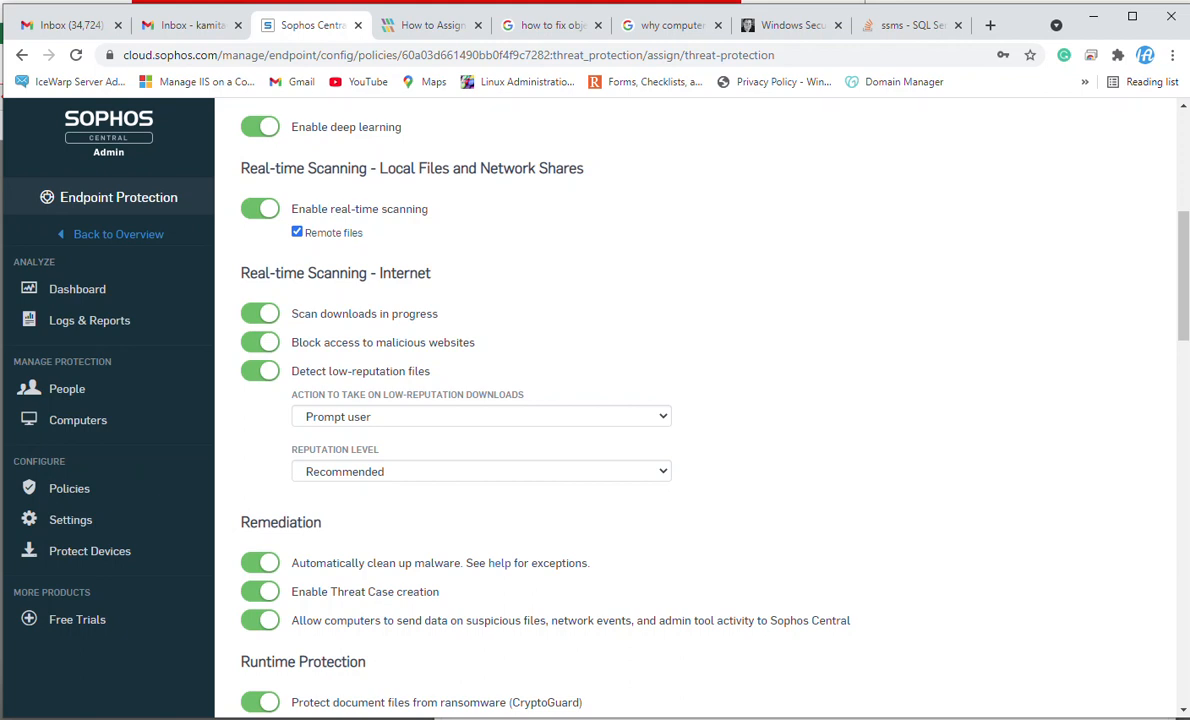
pyautogui.click(481, 471)
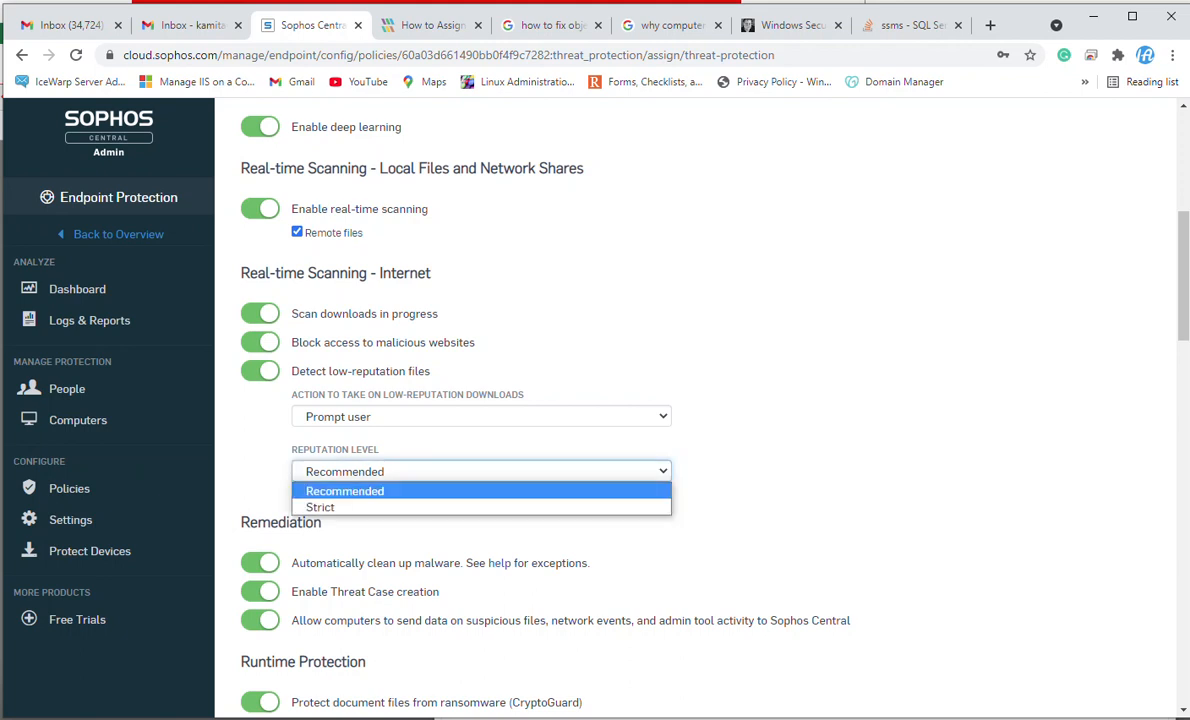
pyautogui.click(481, 507)
pyautogui.scroll(-3, 695, 408)
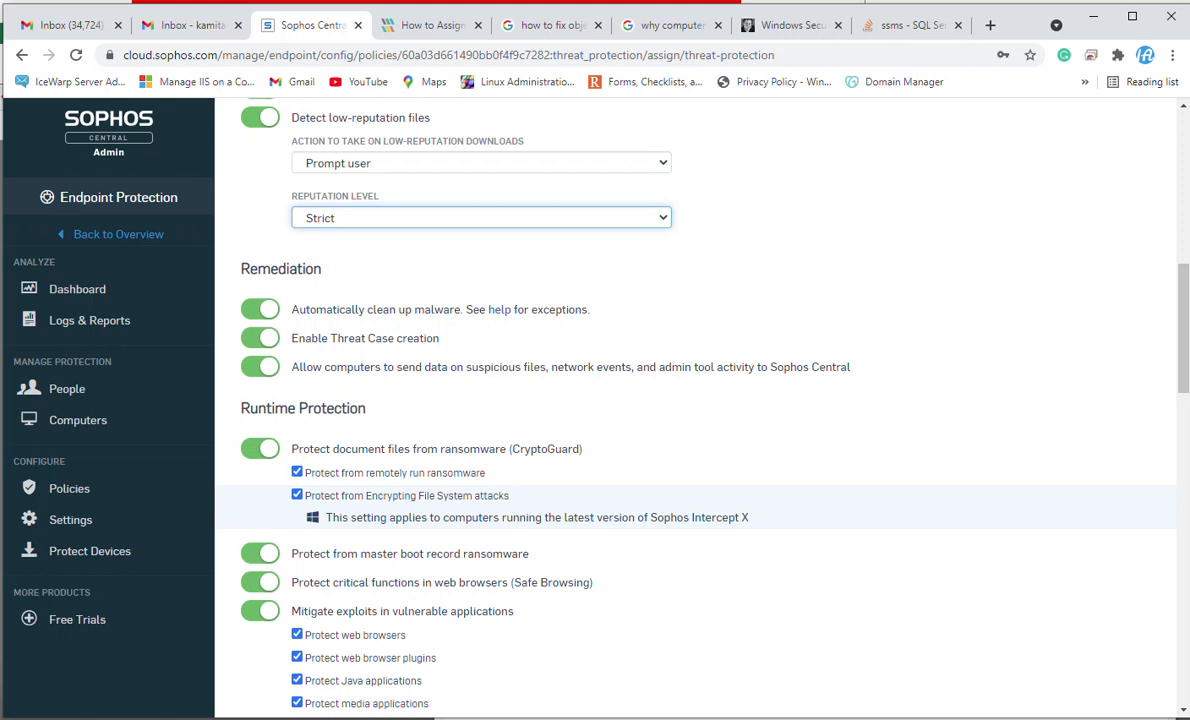
pyautogui.scroll(-1, 695, 408)
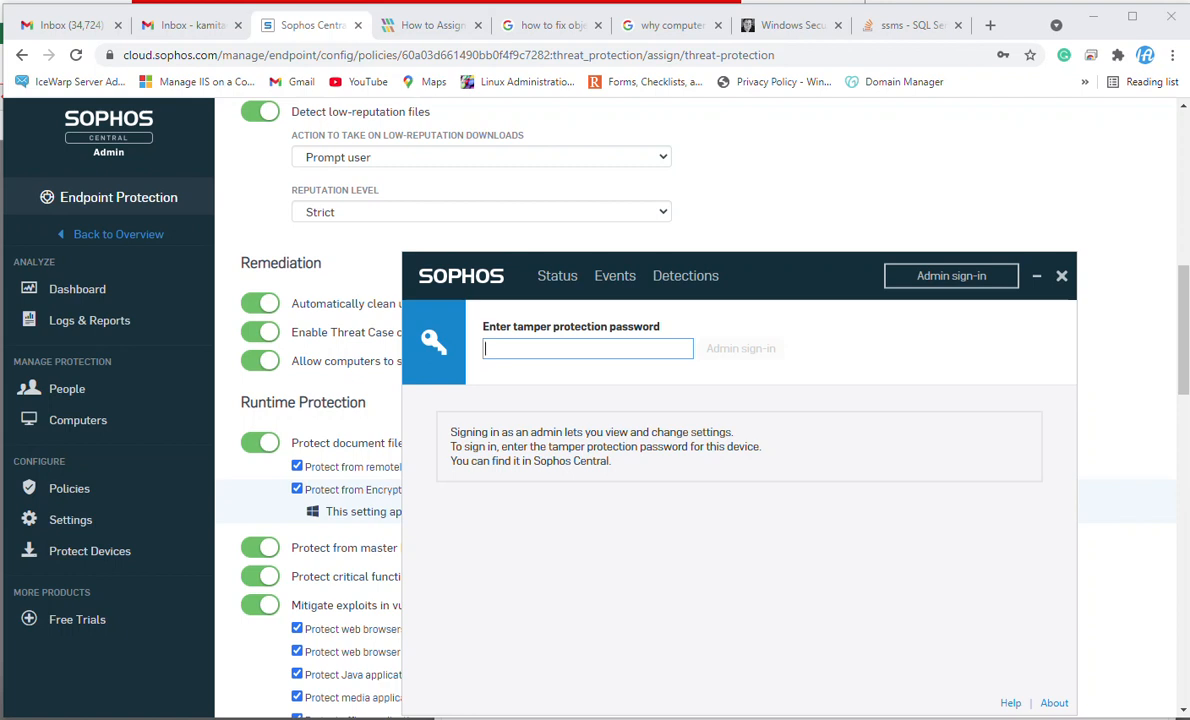
pyautogui.hotkey('alt', 'Tab')
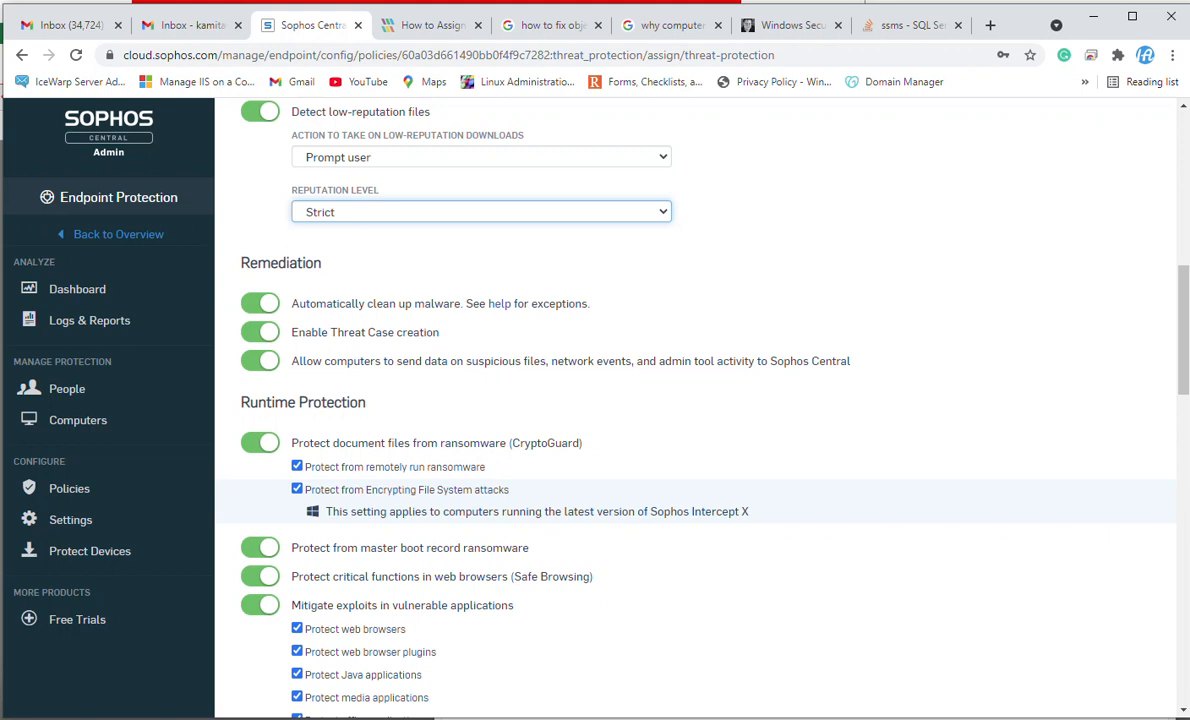
pyautogui.scroll(-3, 695, 400)
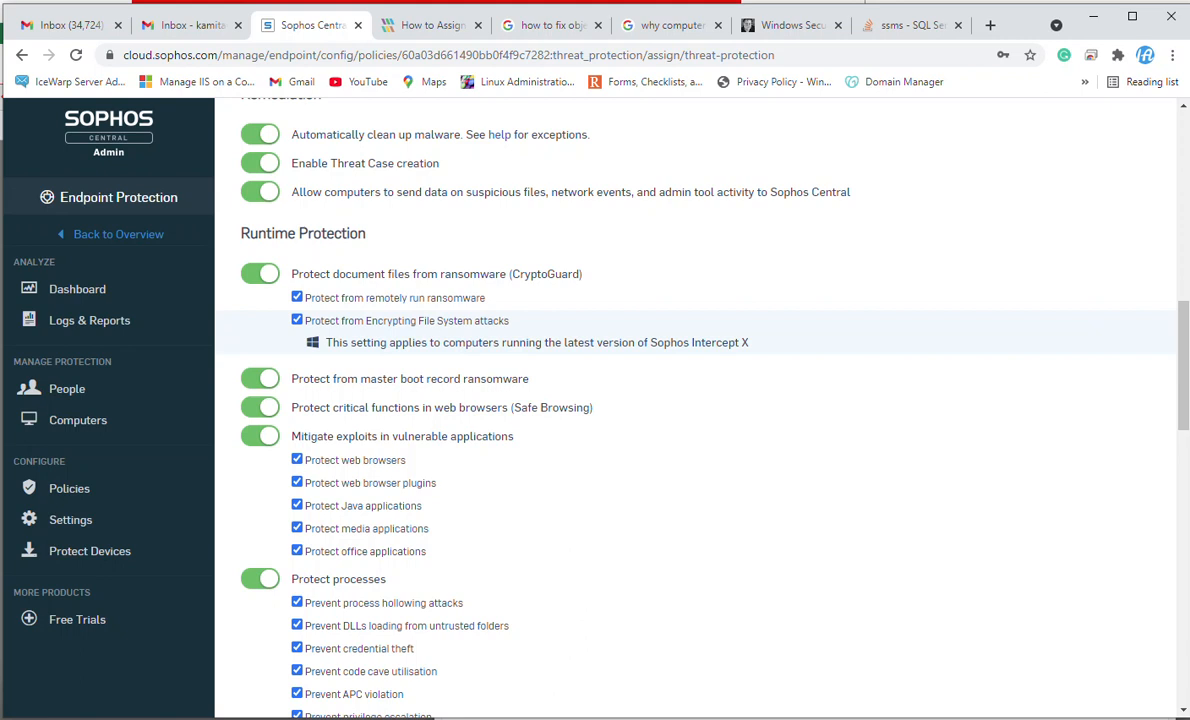
pyautogui.click(260, 378)
pyautogui.click(258, 378)
# Turn on allowing computers to isolate themselves on red health under Device Isolation.
pyautogui.scroll(-3, 695, 400)
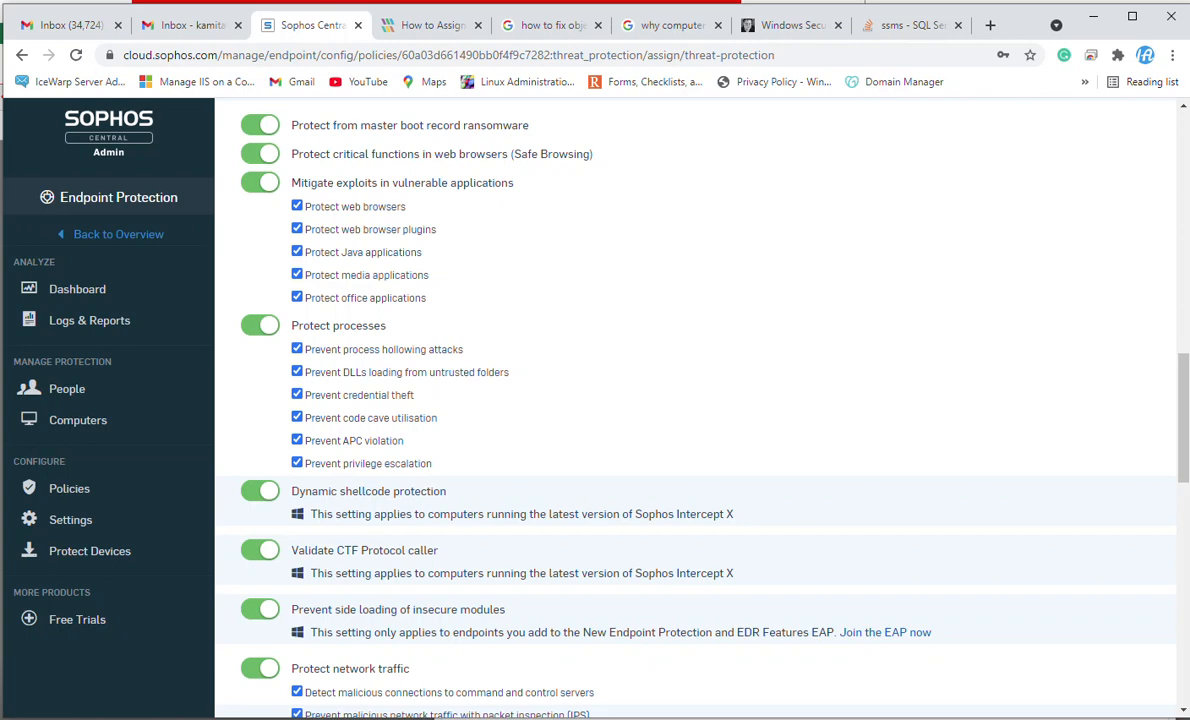
pyautogui.scroll(-3, 695, 400)
pyautogui.scroll(-4, 695, 400)
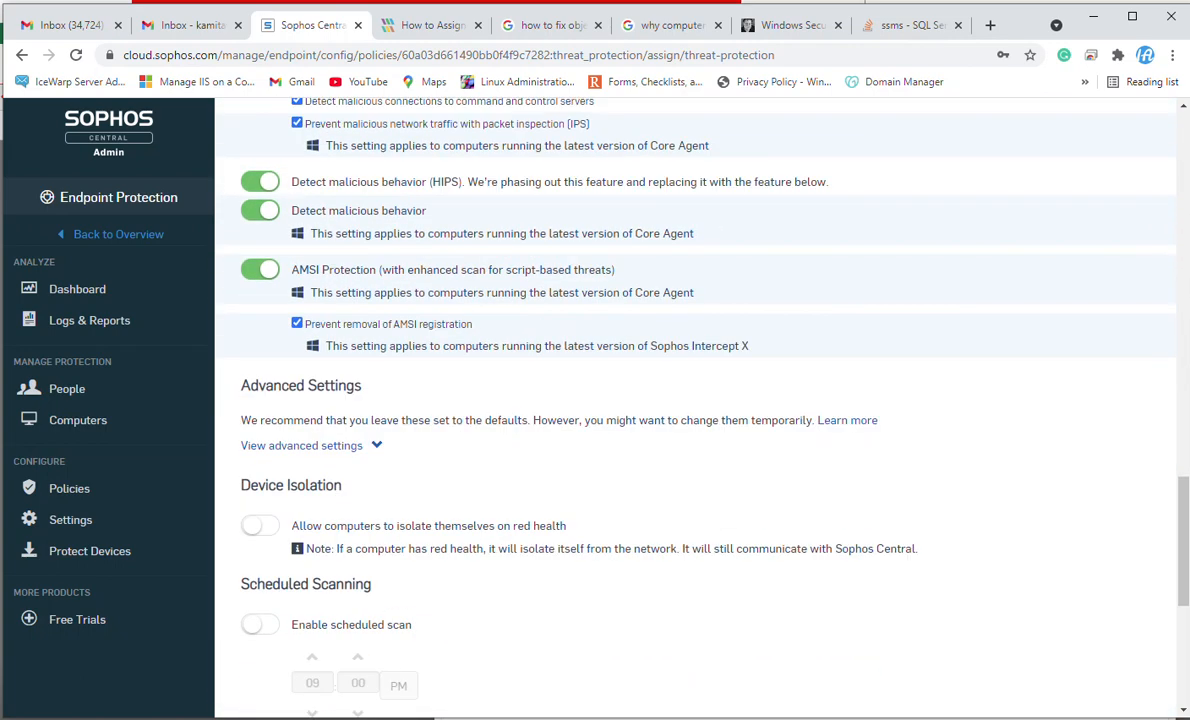
pyautogui.click(259, 525)
# Enable the scheduled scan and set its start time to 01:00 PM.
pyautogui.scroll(-3, 695, 400)
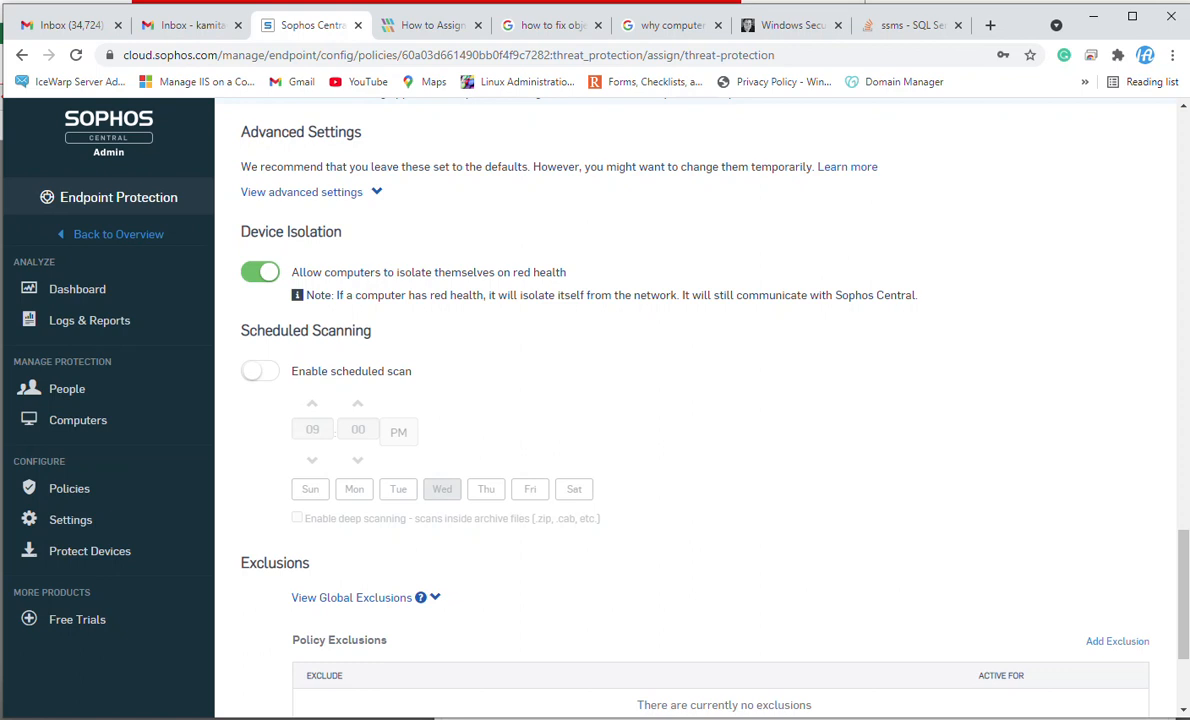
pyautogui.click(260, 371)
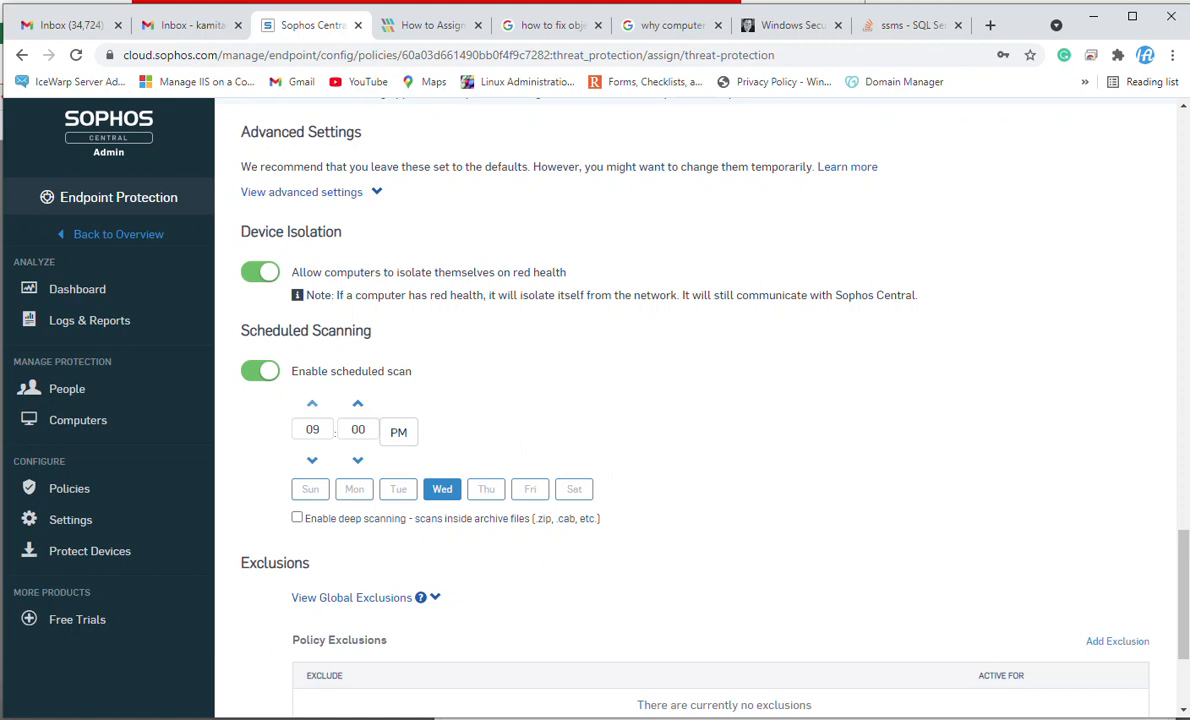
pyautogui.click(312, 403)
pyautogui.click(312, 403)
pyautogui.click(312, 403)
pyautogui.click(312, 403)
pyautogui.click(312, 403)
pyautogui.click(312, 460)
pyautogui.click(399, 432)
# Schedule the scan for Friday only and enable deep scanning inside archive files.
pyautogui.click(530, 489)
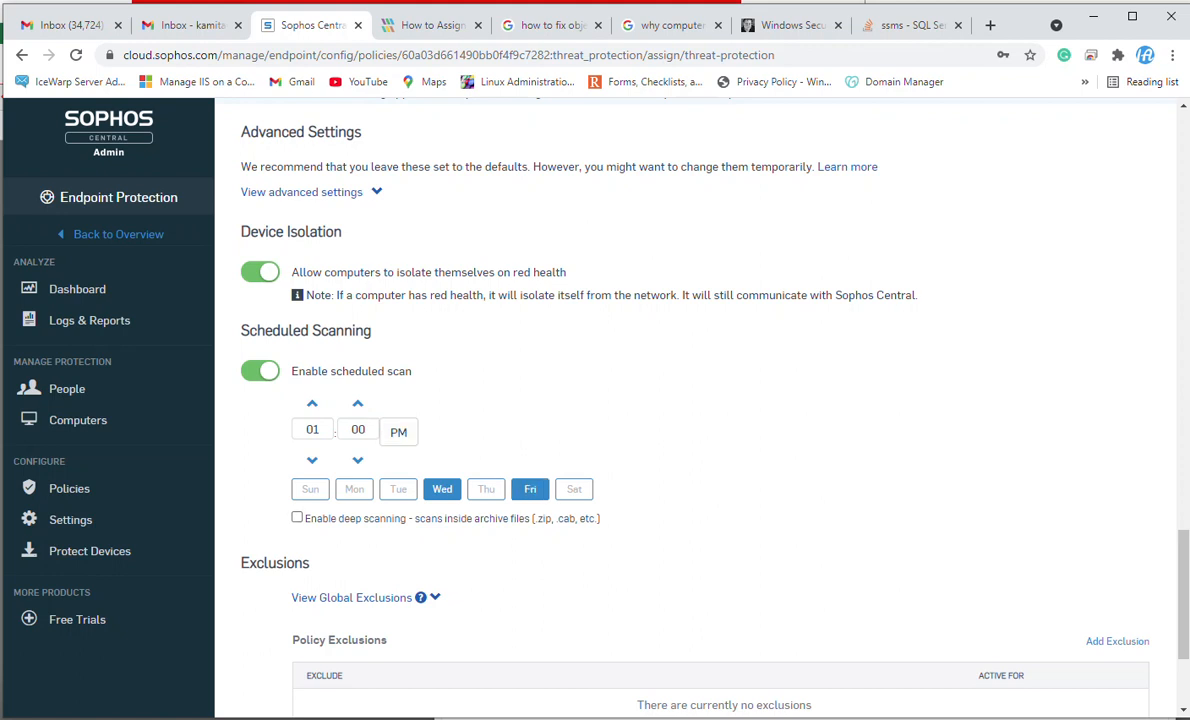
pyautogui.click(442, 489)
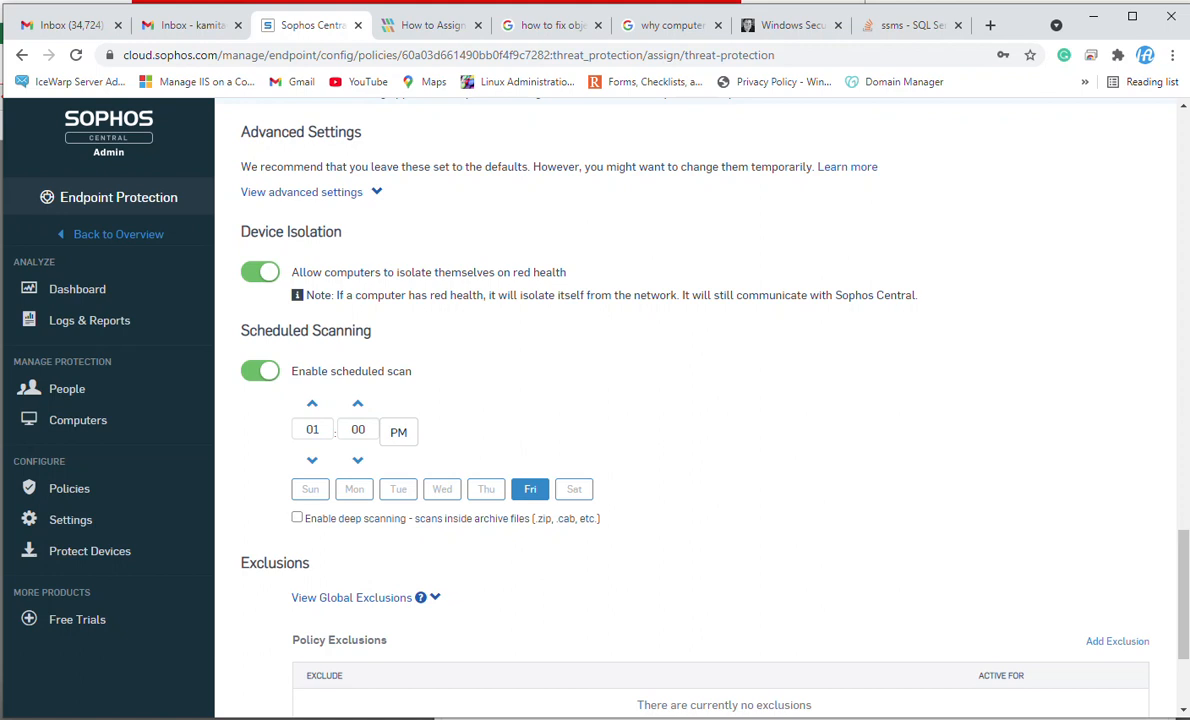
pyautogui.click(297, 517)
pyautogui.scroll(-3, 700, 400)
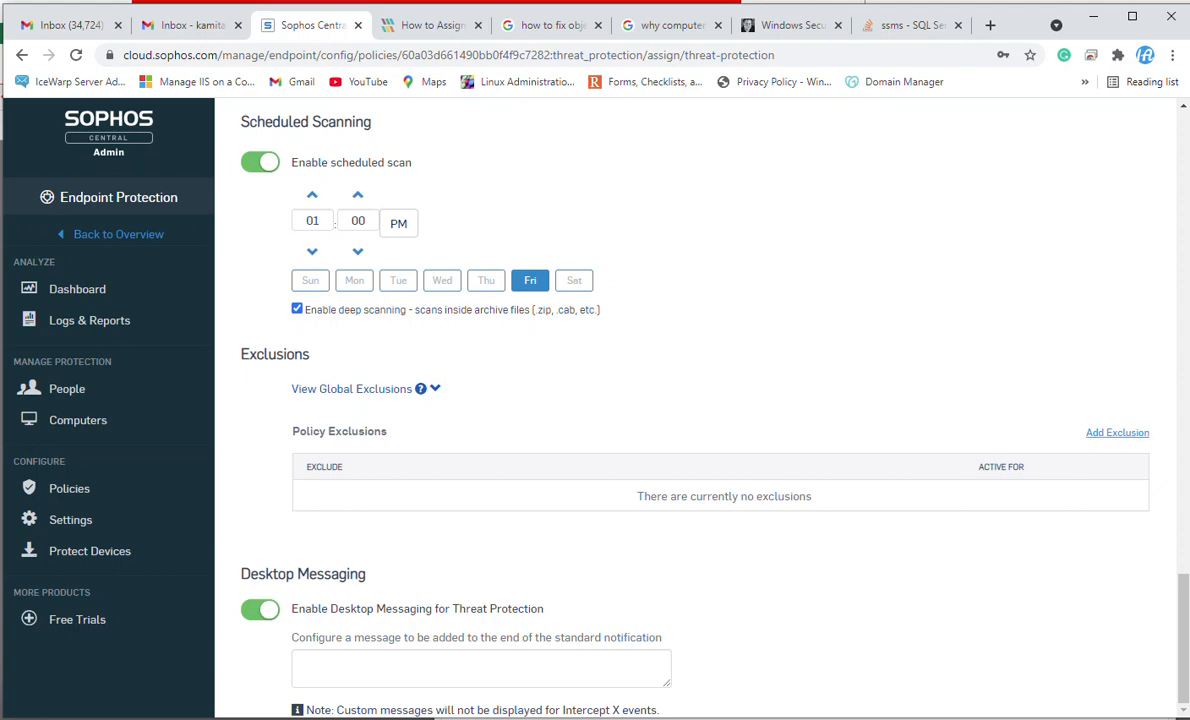
pyautogui.click(1117, 432)
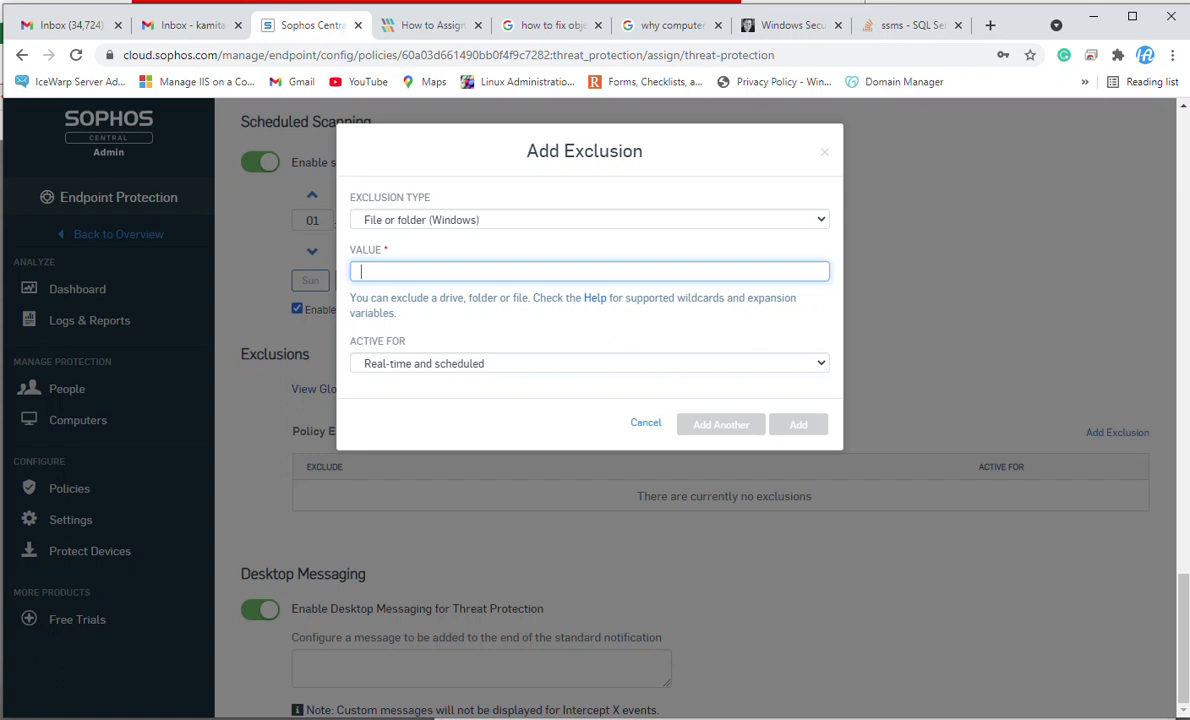
pyautogui.click(589, 363)
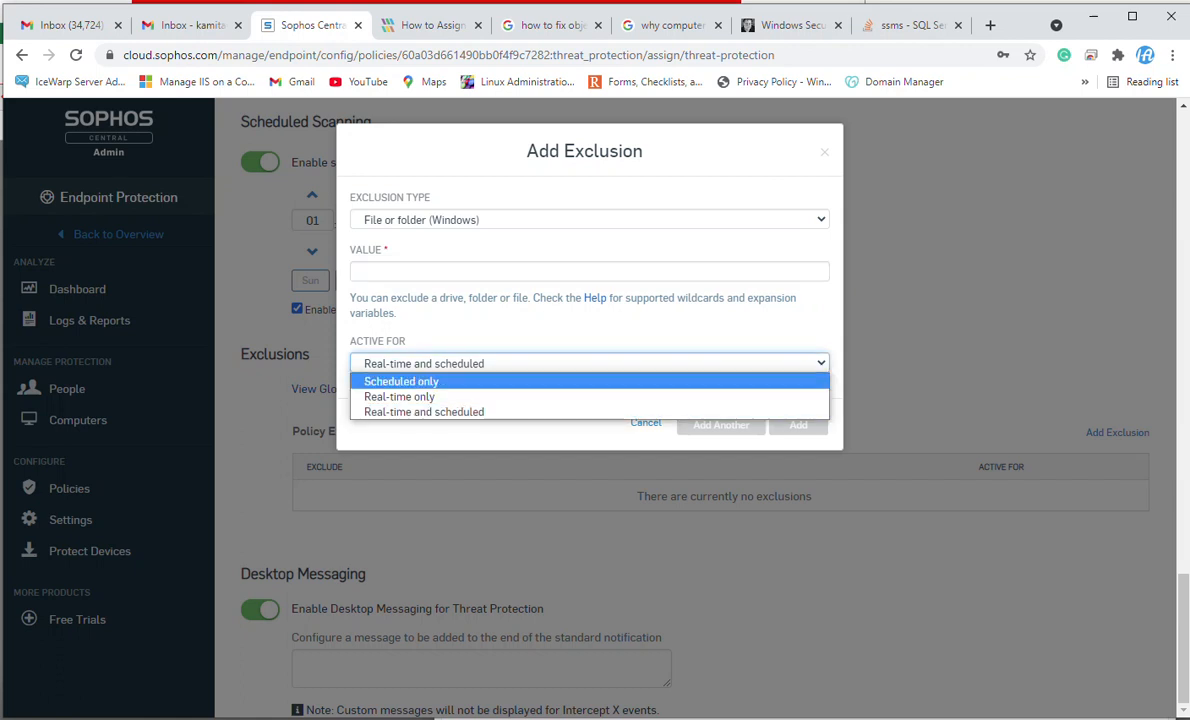
pyautogui.click(401, 381)
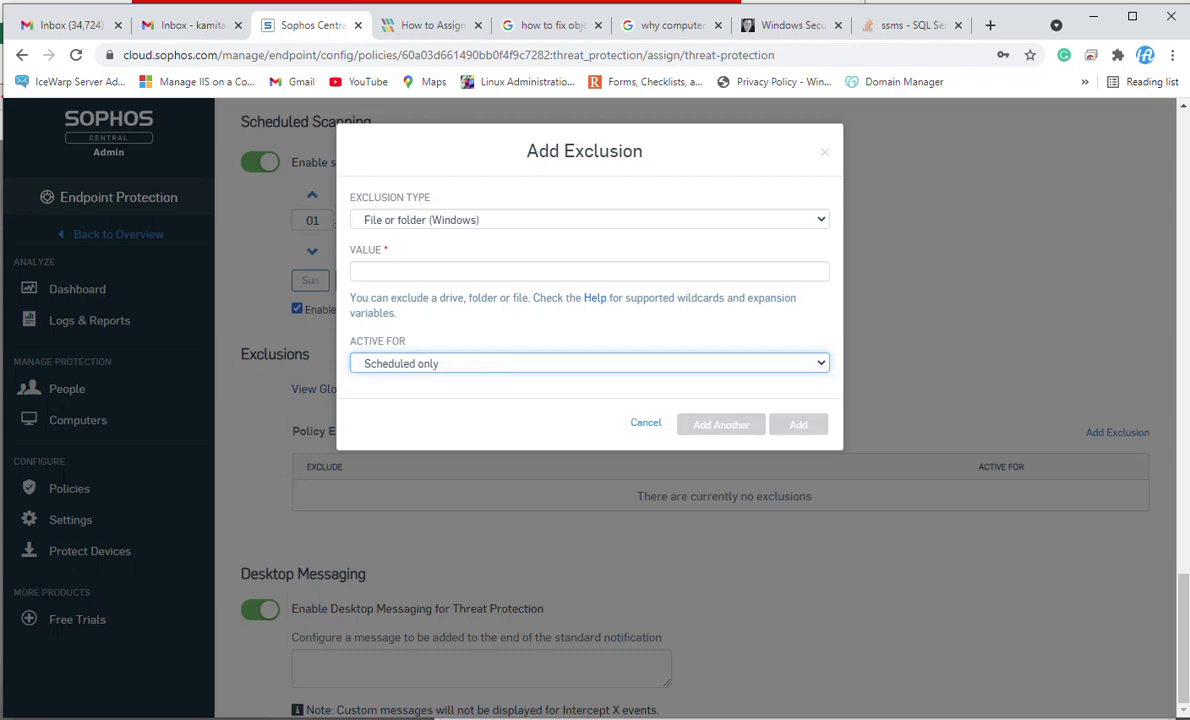
pyautogui.press('Escape')
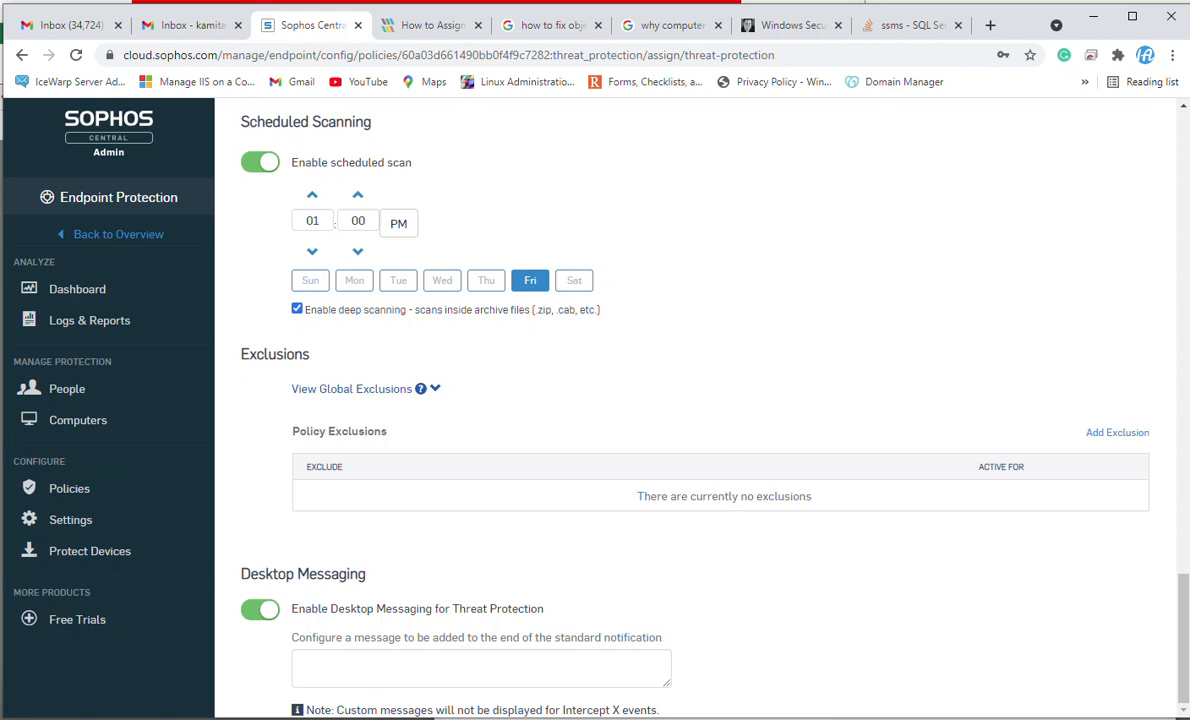
# Save the Threat Protection policy changes.
pyautogui.click(298, 664)
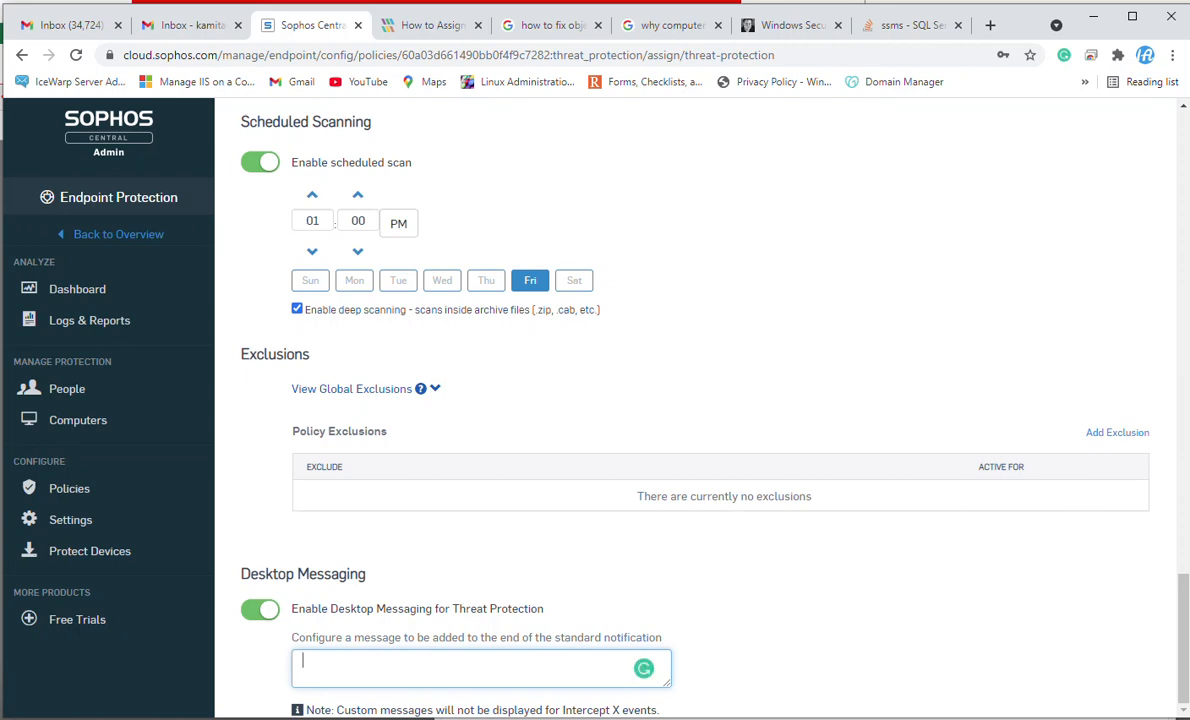
pyautogui.scroll(1, 664, 379)
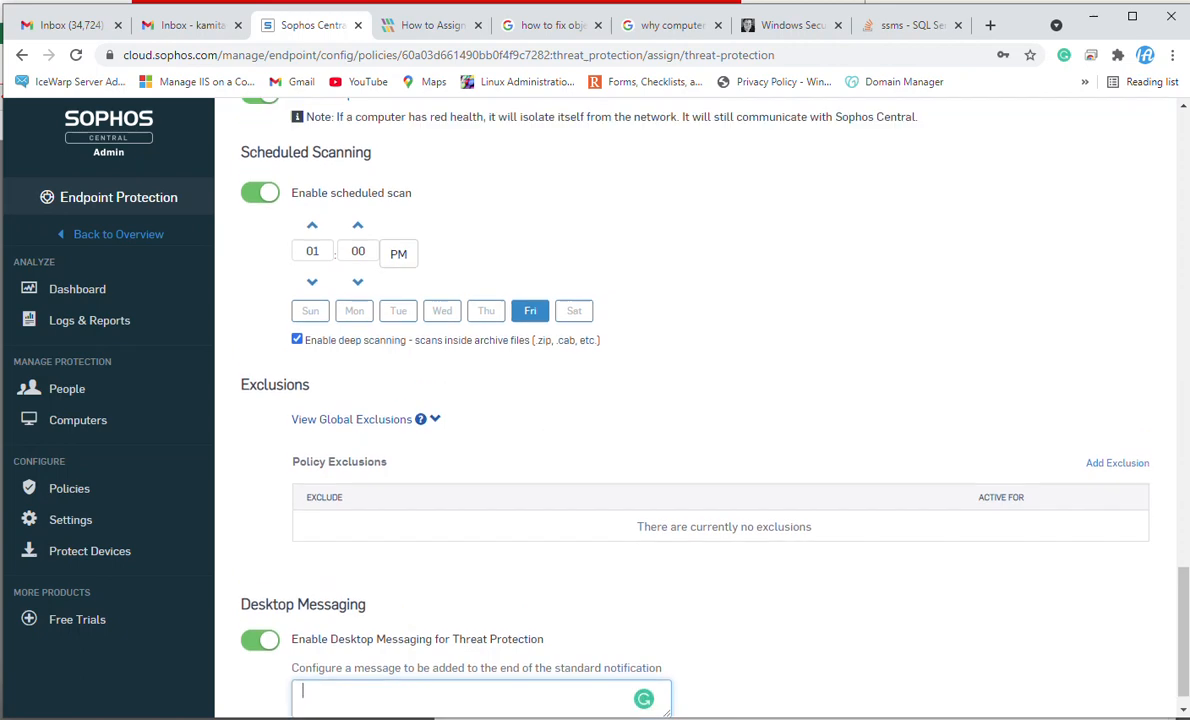
pyautogui.scroll(-1, 664, 379)
pyautogui.scroll(20, 700, 400)
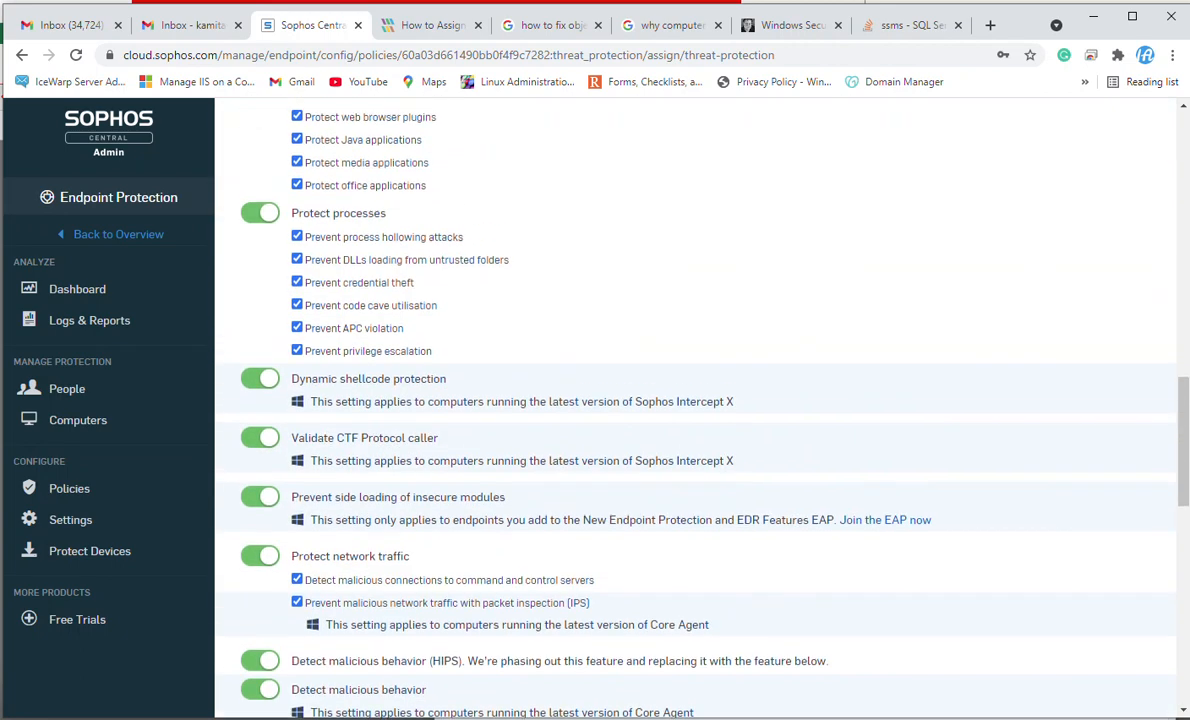
pyautogui.scroll(10, 652, 376)
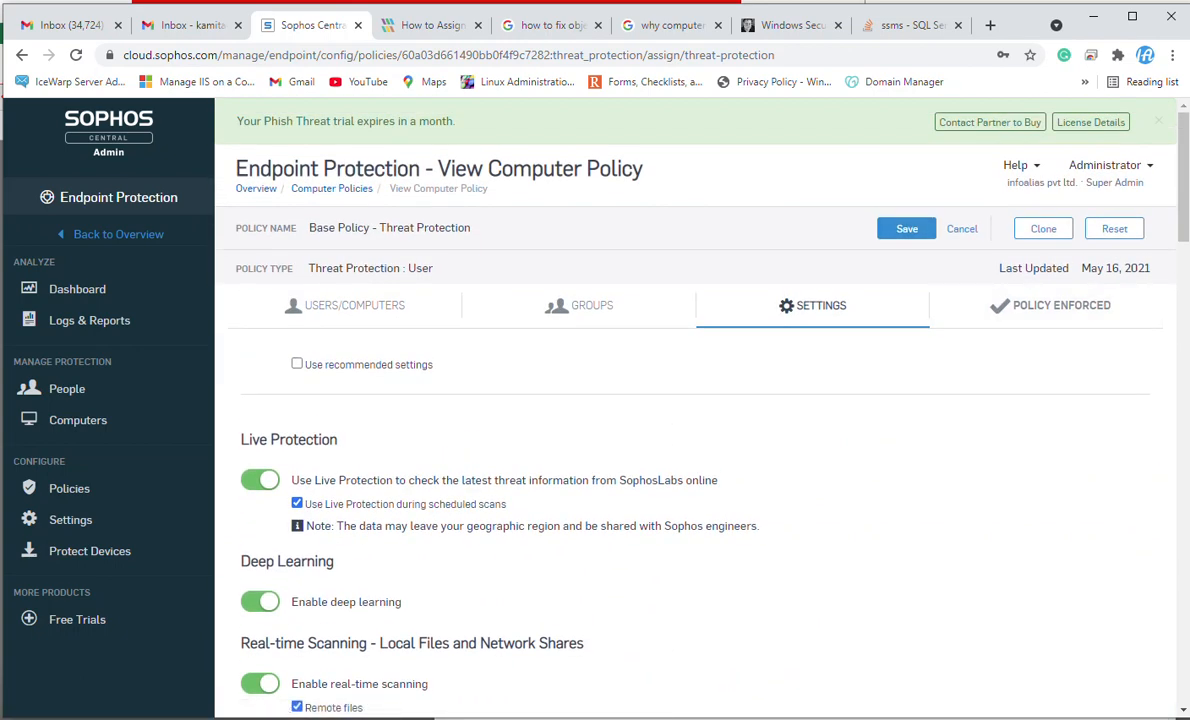
pyautogui.click(906, 228)
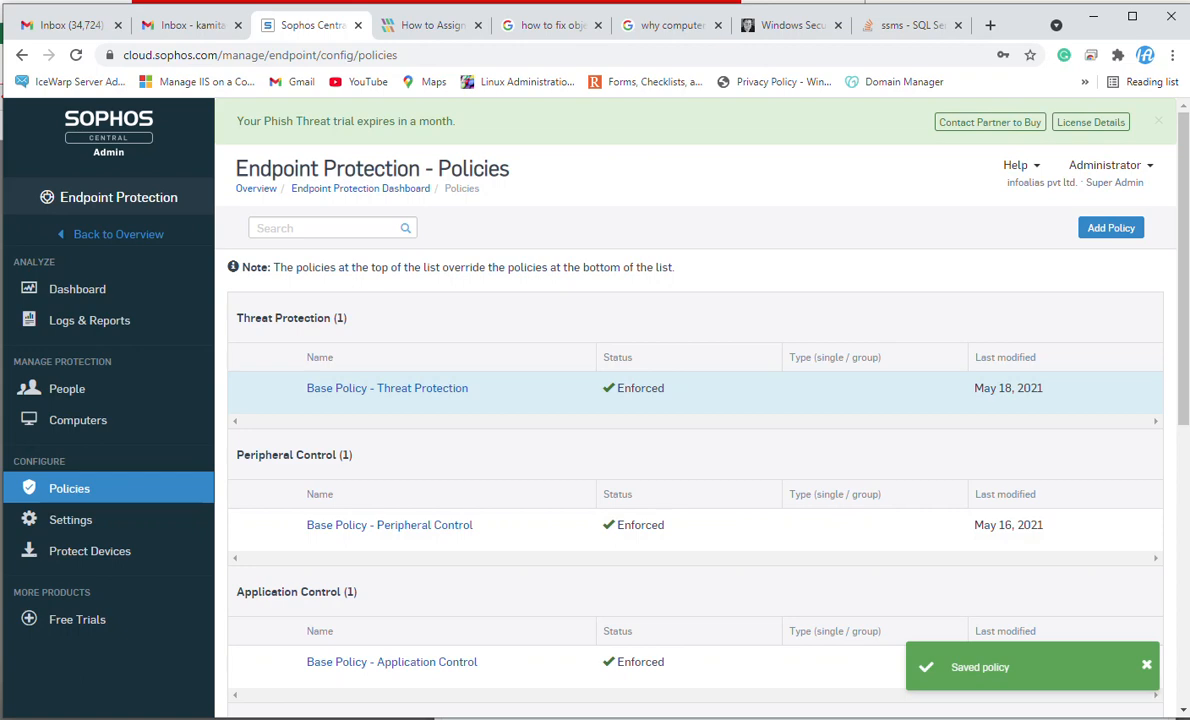
pyautogui.click(1111, 228)
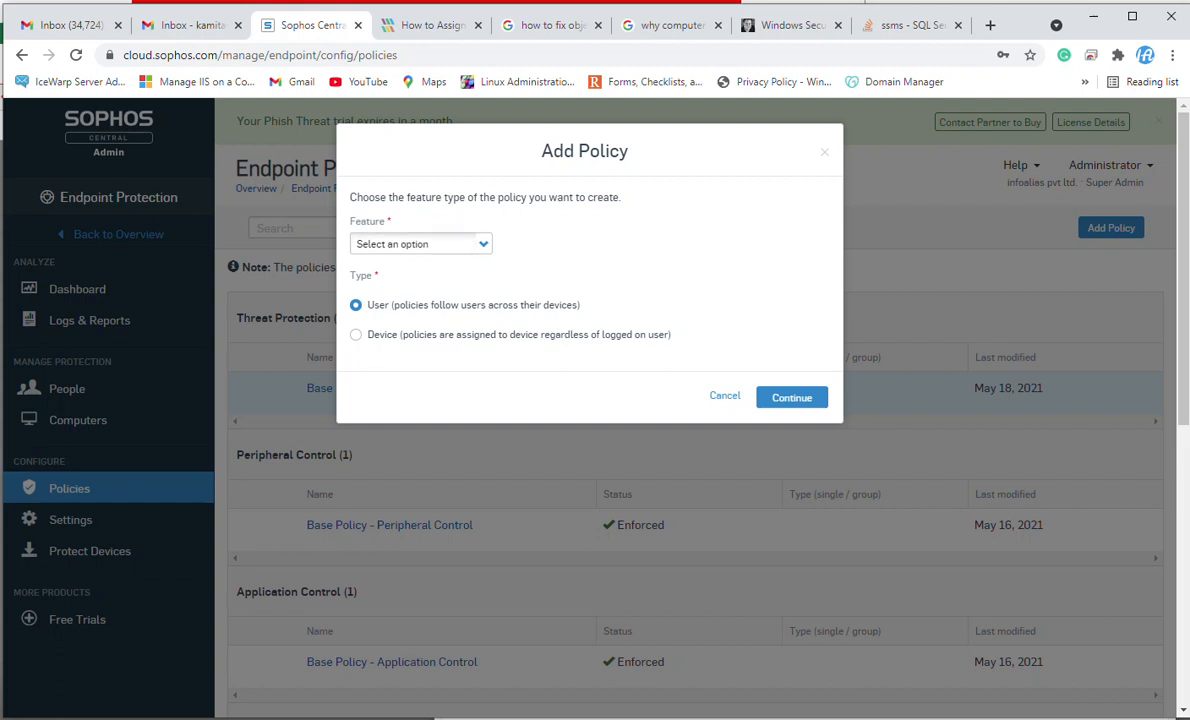
pyautogui.click(420, 244)
pyautogui.click(395, 352)
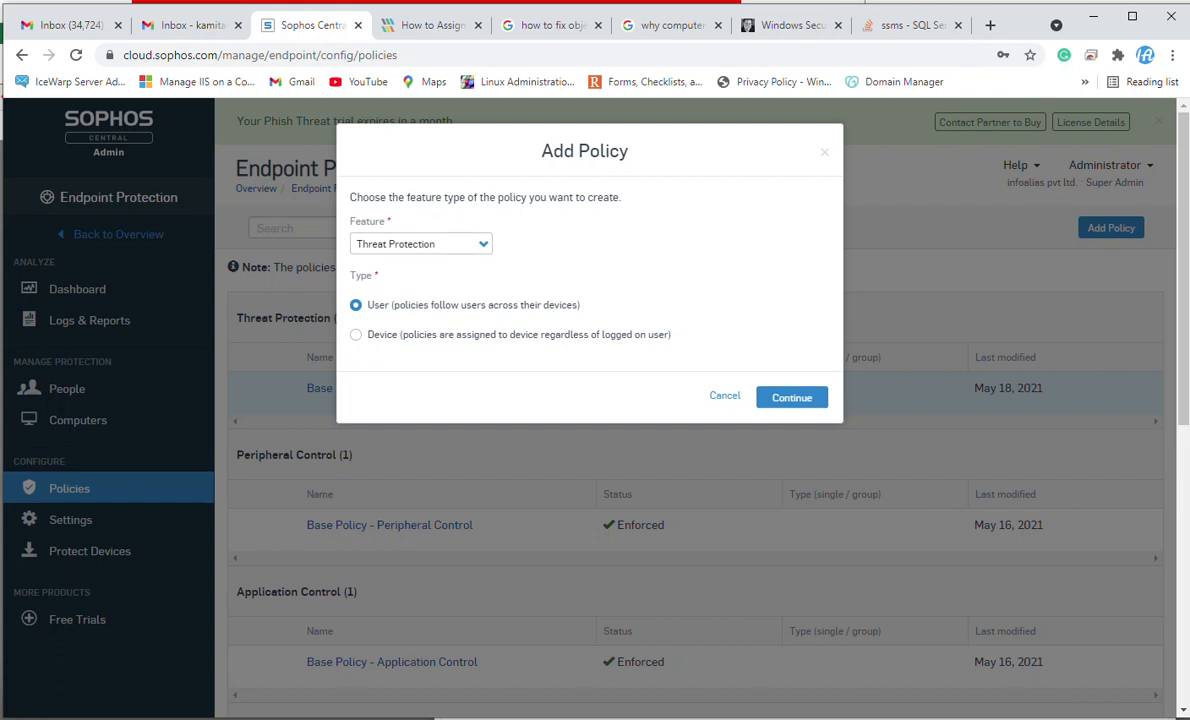
pyautogui.click(420, 244)
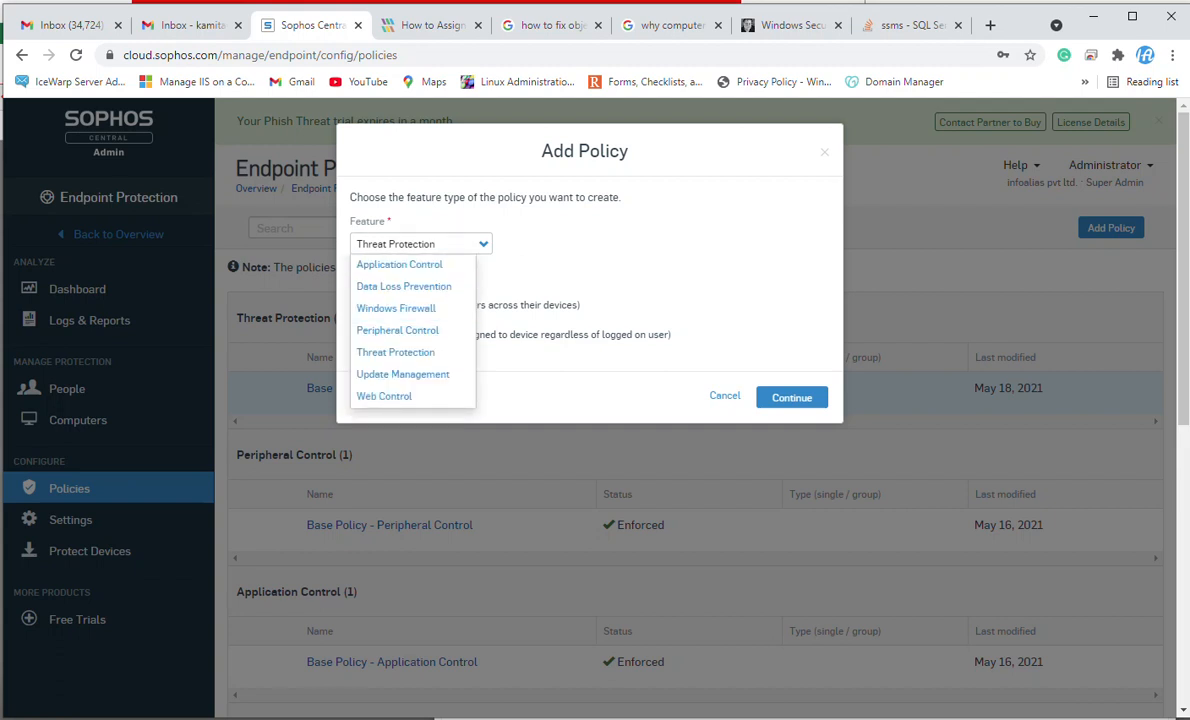
pyautogui.press('Escape')
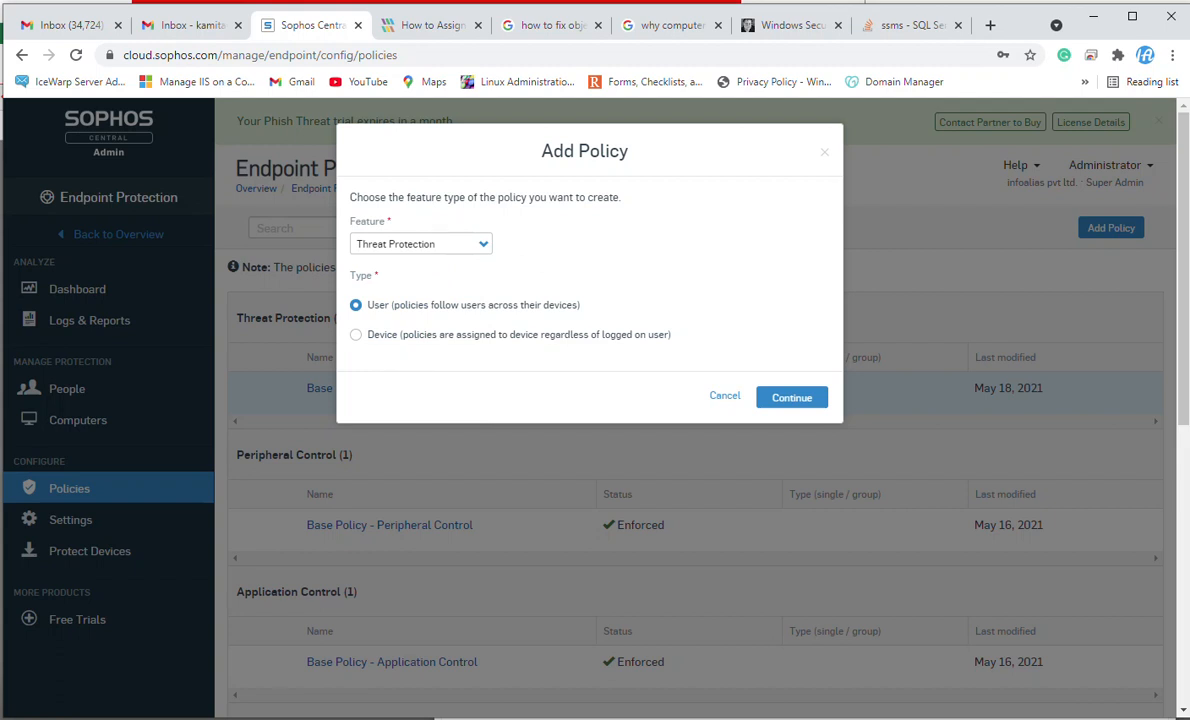
pyautogui.click(356, 334)
pyautogui.click(356, 305)
pyautogui.click(792, 398)
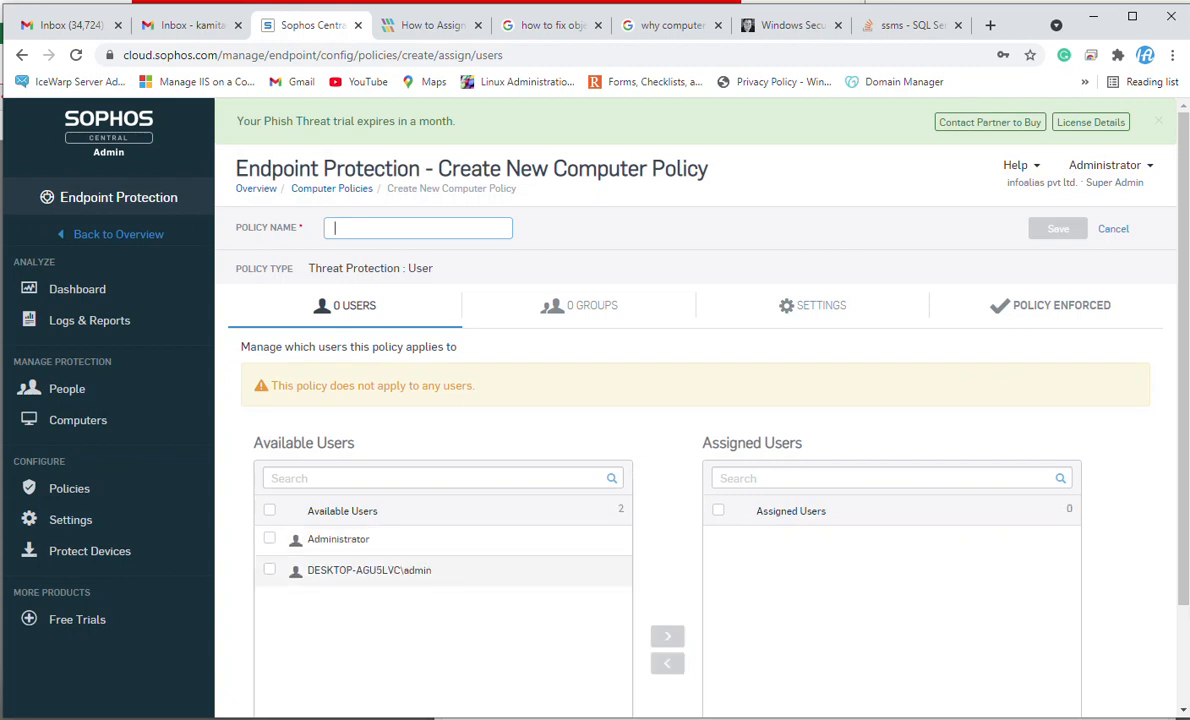
pyautogui.scroll(-1, 695, 430)
pyautogui.scroll(1, 695, 430)
pyautogui.click(270, 569)
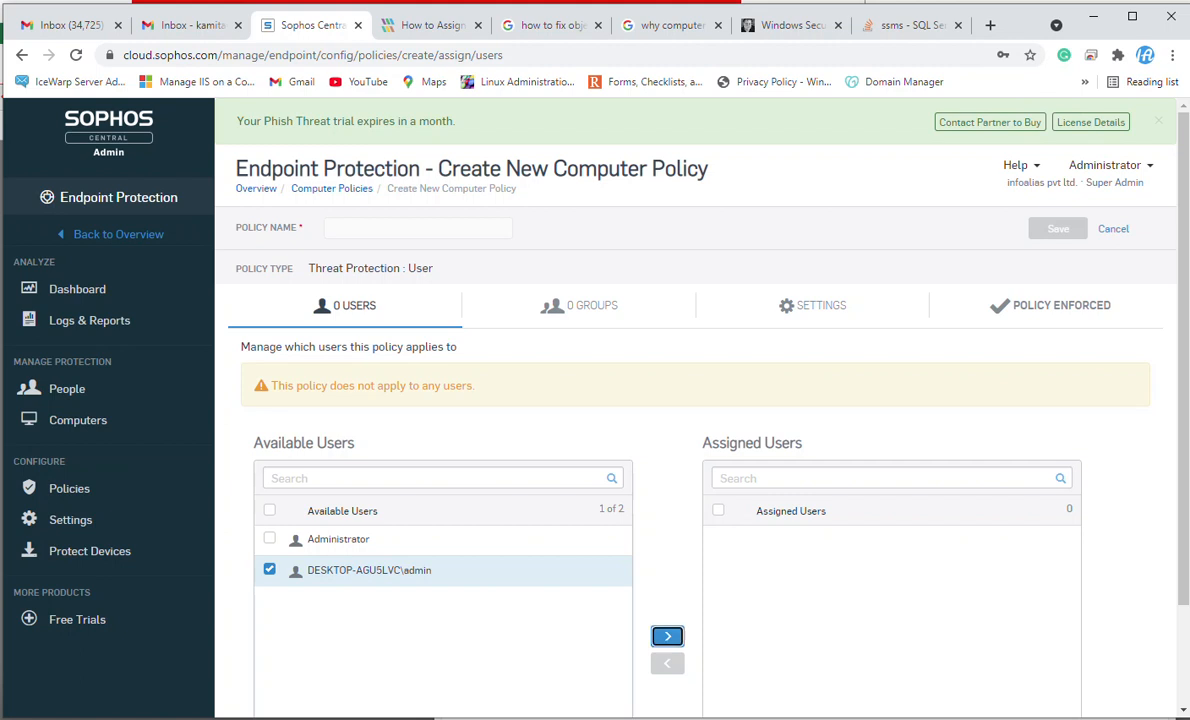
pyautogui.click(667, 636)
pyautogui.tripleClick(254, 228)
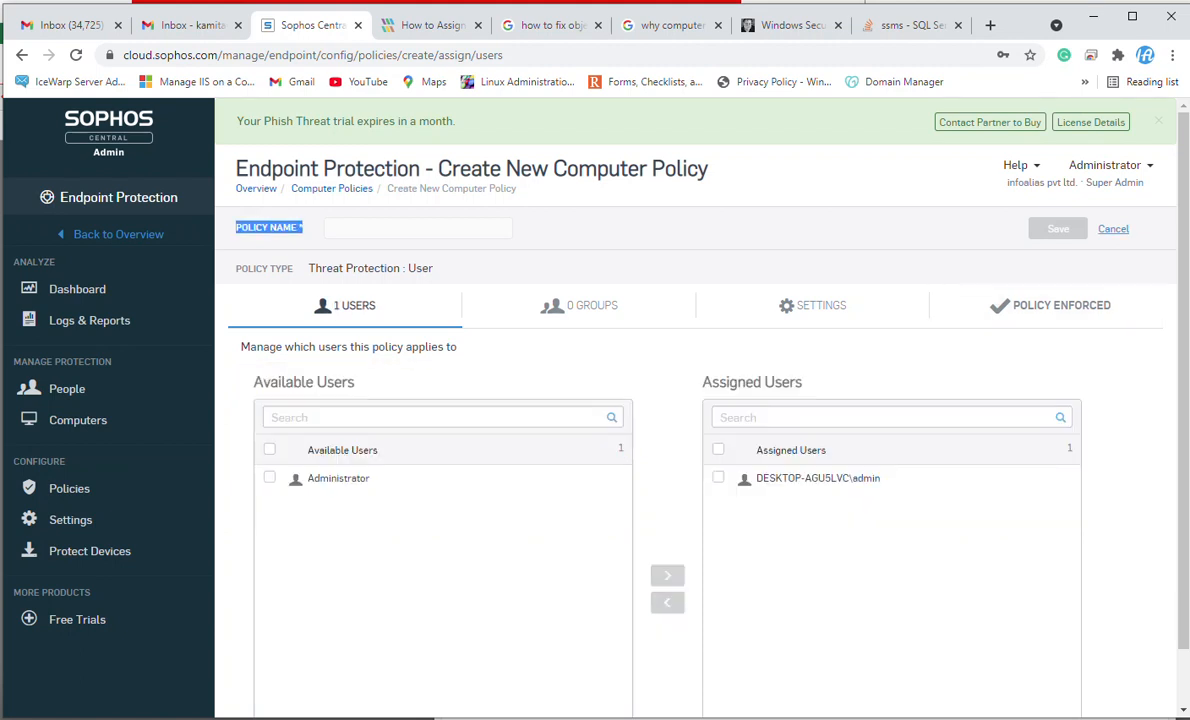
pyautogui.click(1113, 229)
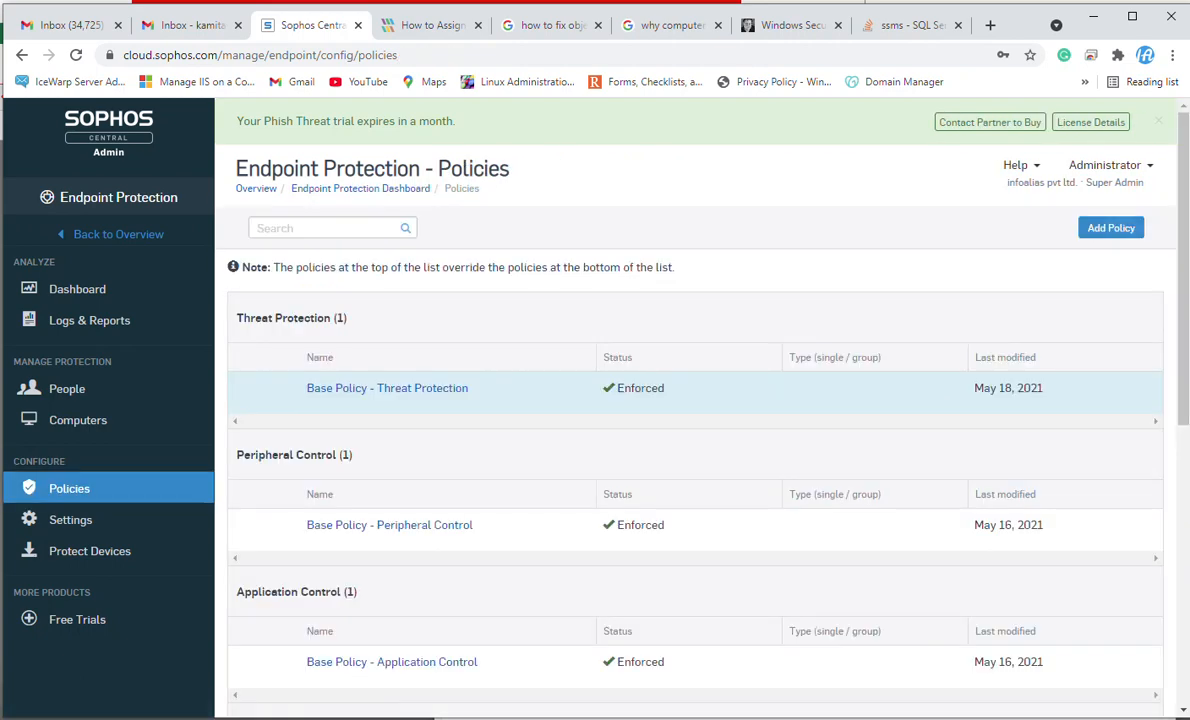
# Start adding a new Threat Protection policy of the User type.
pyautogui.click(1111, 228)
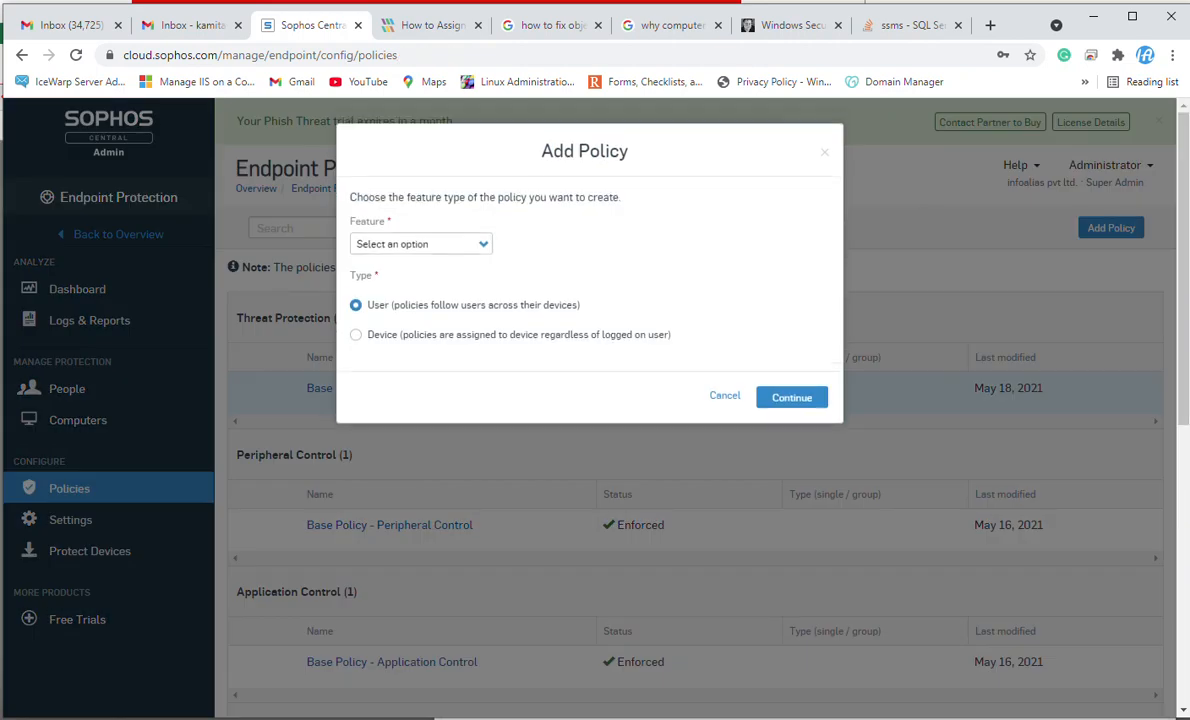
pyautogui.click(356, 335)
pyautogui.click(421, 244)
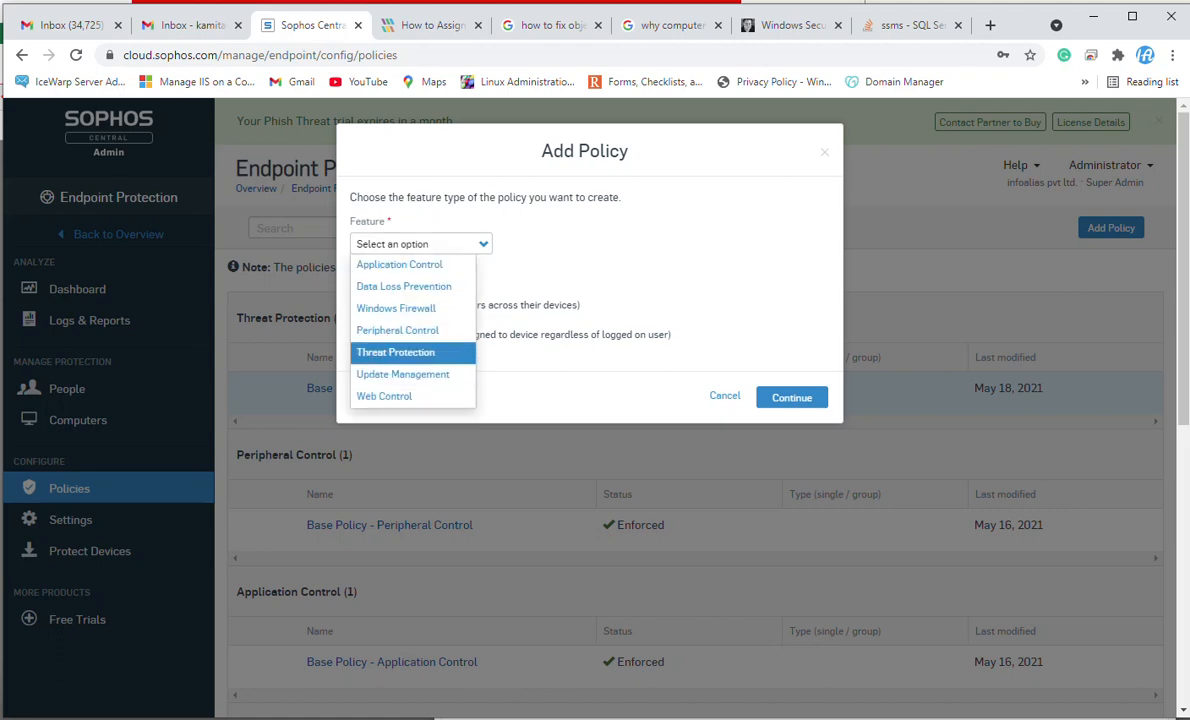
pyautogui.click(396, 352)
pyautogui.click(791, 397)
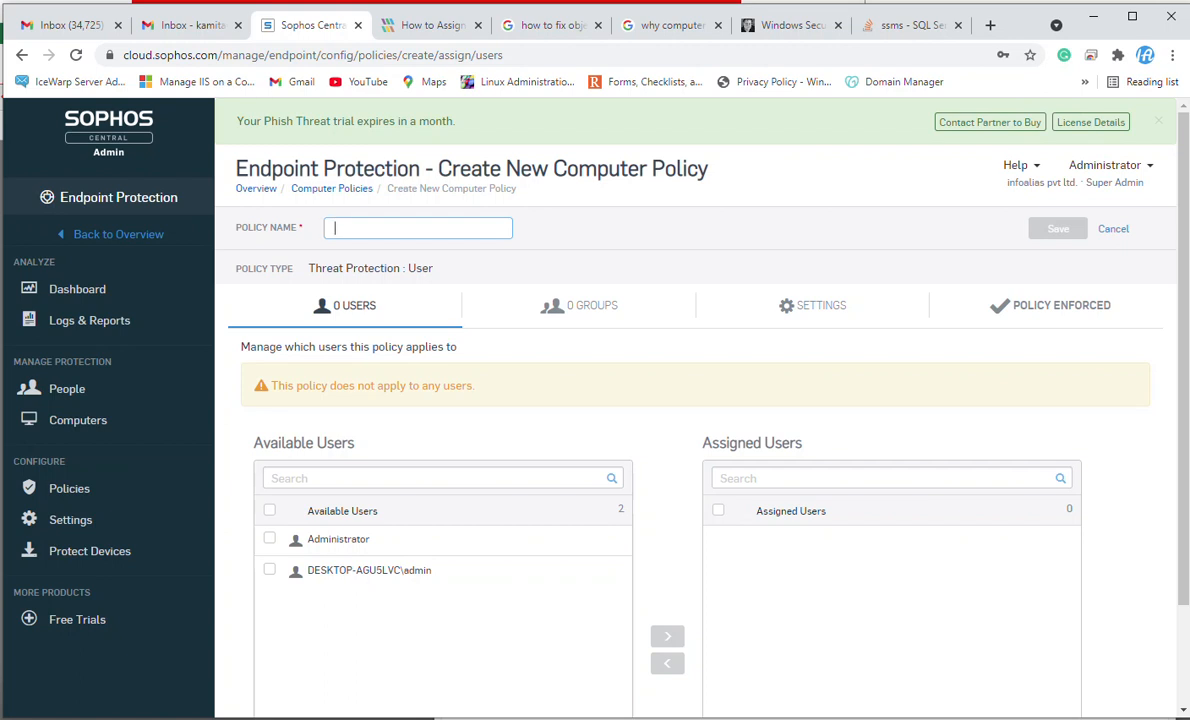
pyautogui.write('Sales_Te')
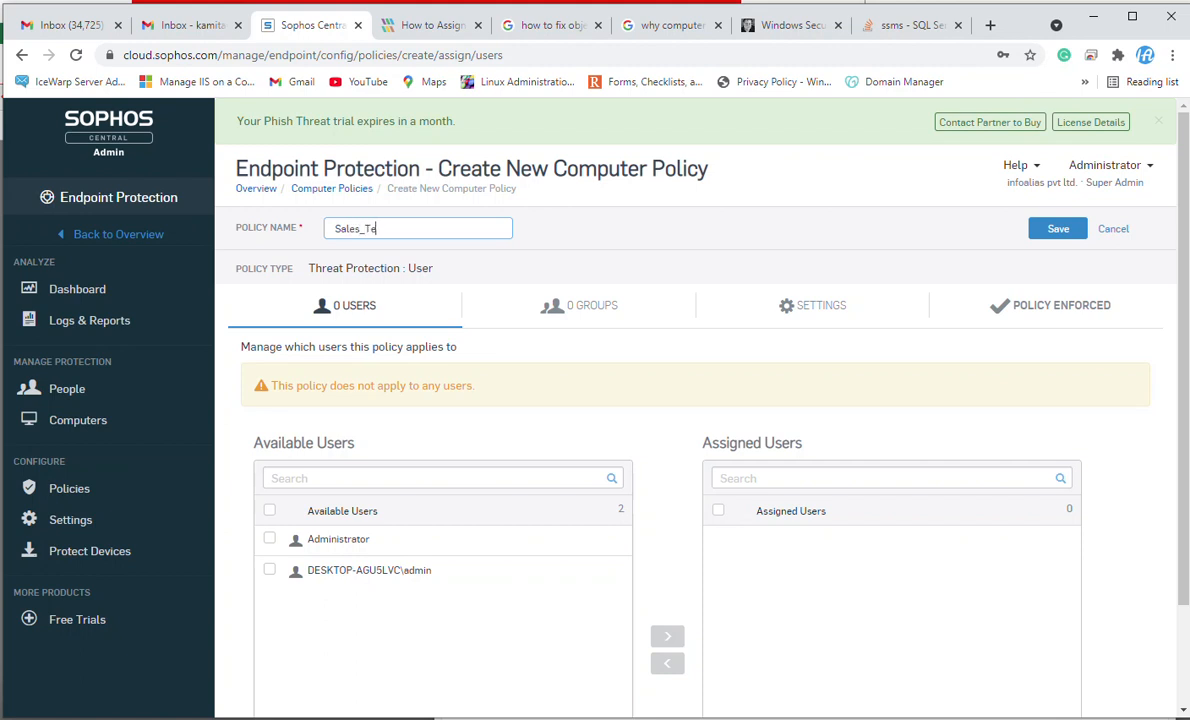
pyautogui.write('am Threat P')
pyautogui.press('BackSpace')
pyautogui.press('BackSpace')
pyautogui.press('BackSpace')
pyautogui.press('BackSpace')
pyautogui.press('BackSpace')
pyautogui.press('BackSpace')
pyautogui.press('BackSpace')
pyautogui.press('BackSpace')
pyautogui.press('BackSpace')
pyautogui.press('BackSpace')
pyautogui.press('BackSpace')
pyautogui.press('BackSpace')
pyautogui.press('BackSpace')
pyautogui.press('BackSpace')
pyautogui.press('BackSpace')
pyautogui.press('BackSpace')
pyautogui.press('BackSpace')
pyautogui.press('BackSpace')
pyautogui.press('BackSpace')
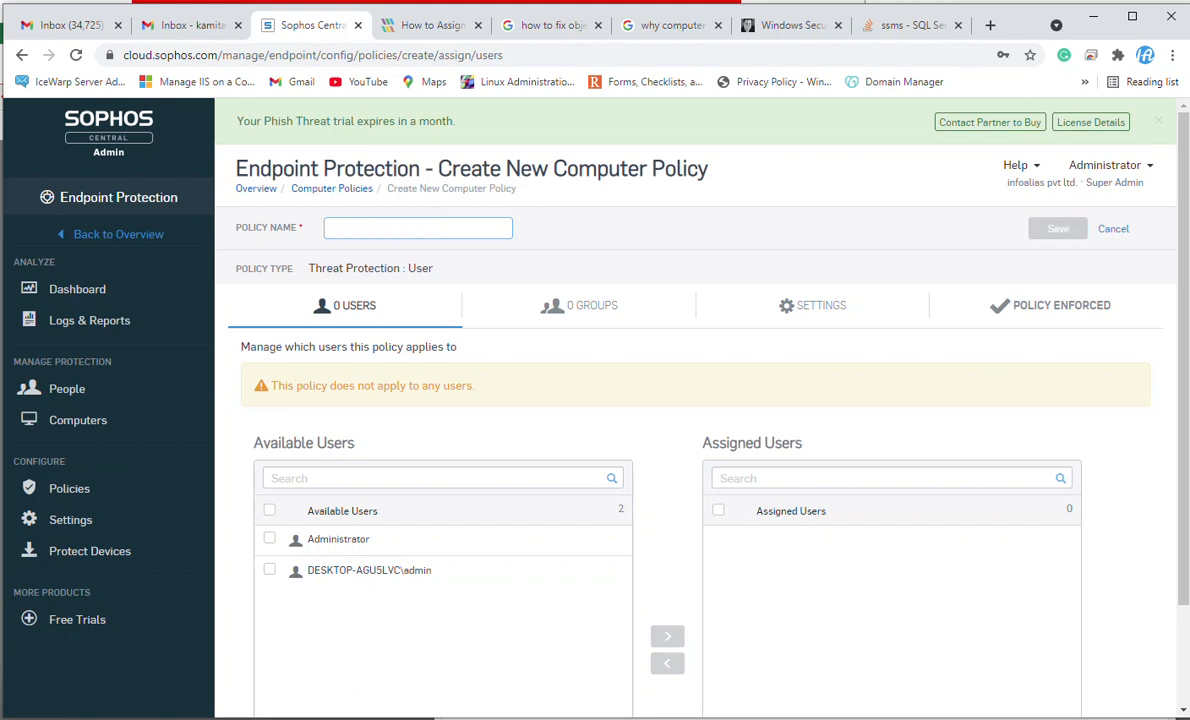
# Name the new policy External User.
pyautogui.write('Externa')
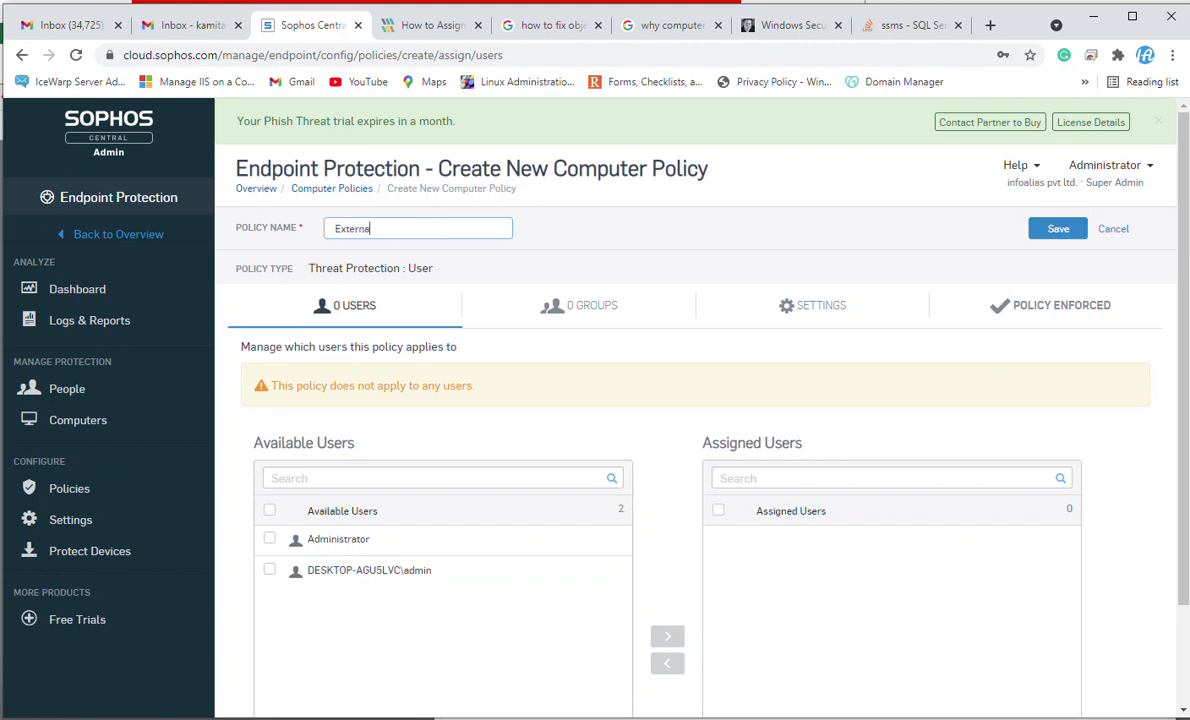
pyautogui.write('l USer')
pyautogui.hotkey('ctrl', 'a')
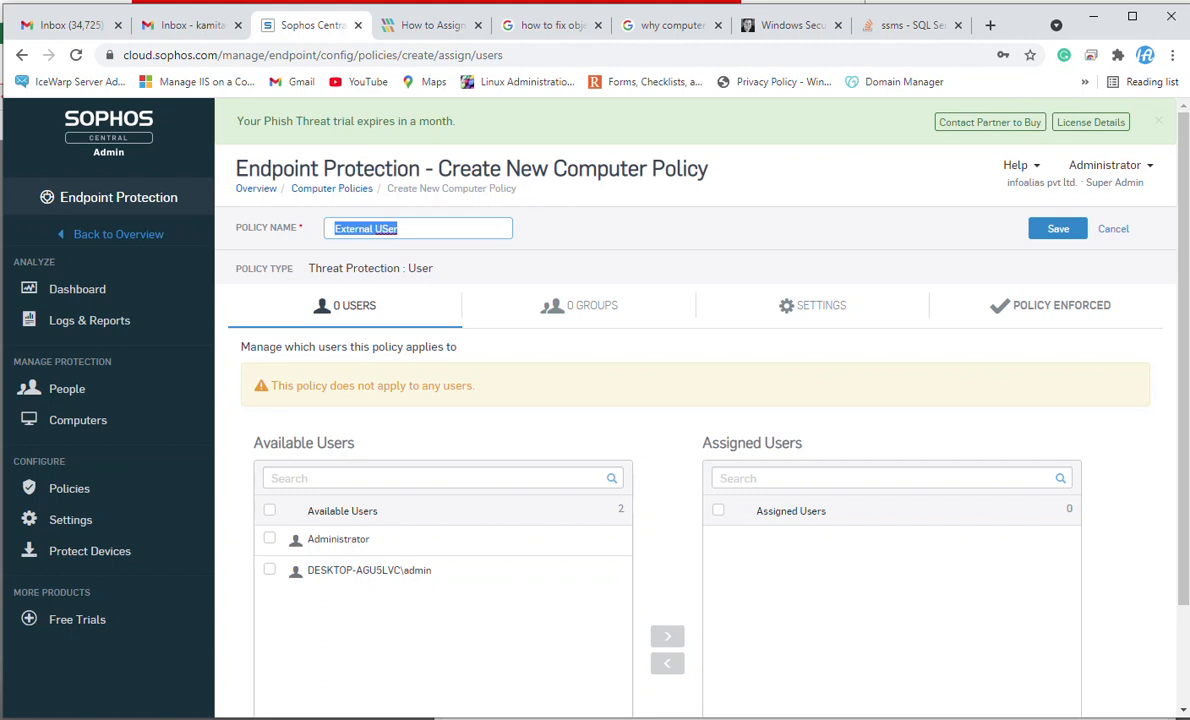
pyautogui.click(398, 229)
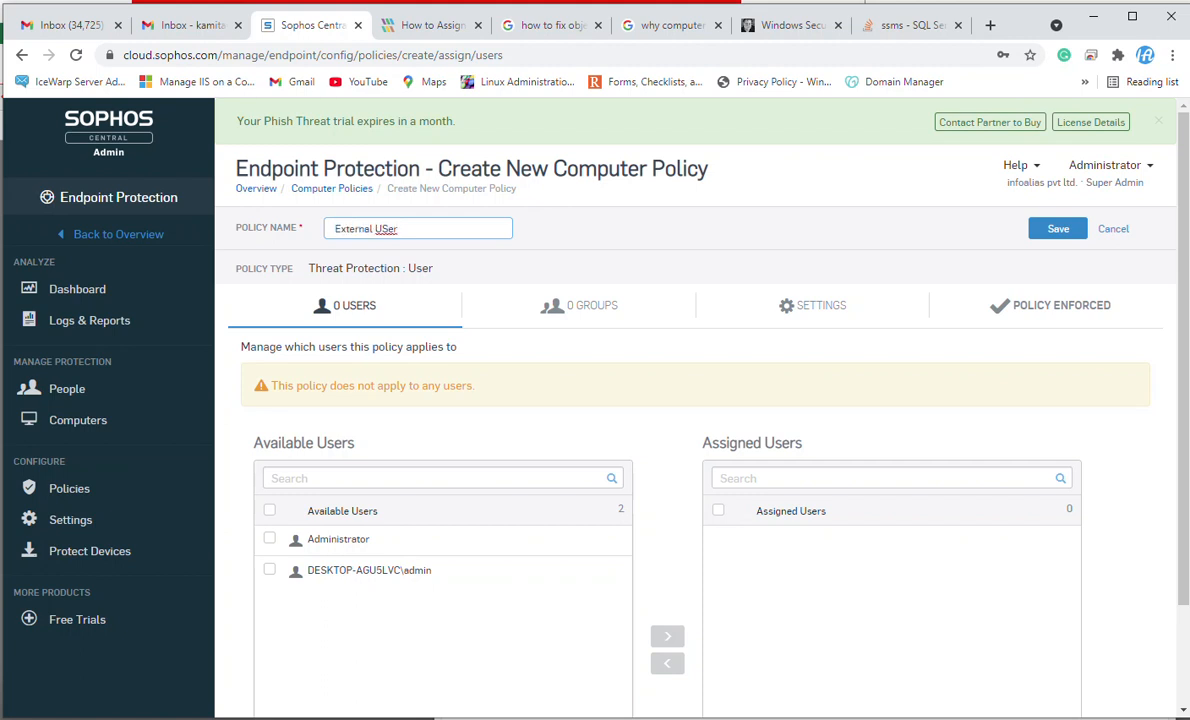
pyautogui.click(382, 229)
pyautogui.press('BackSpace')
pyautogui.write('s')
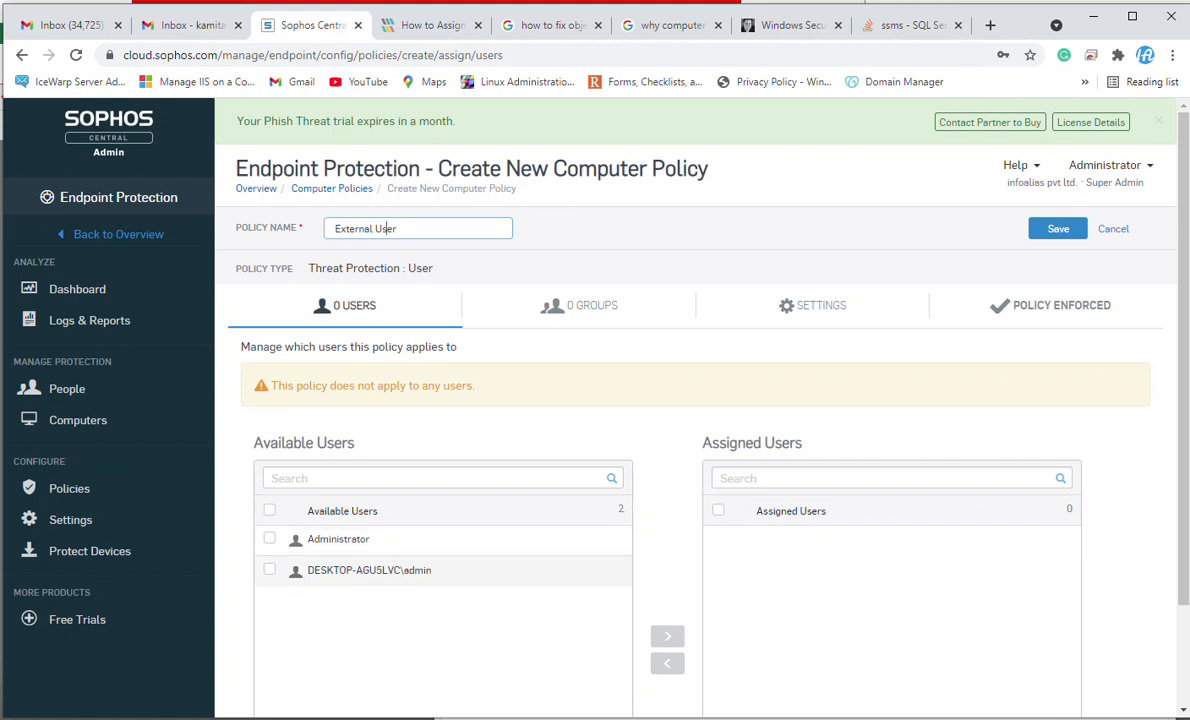
# Assign the DESKTOP-AGU5LVC\admin user to the new policy and select it in the assigned list.
pyautogui.click(269, 569)
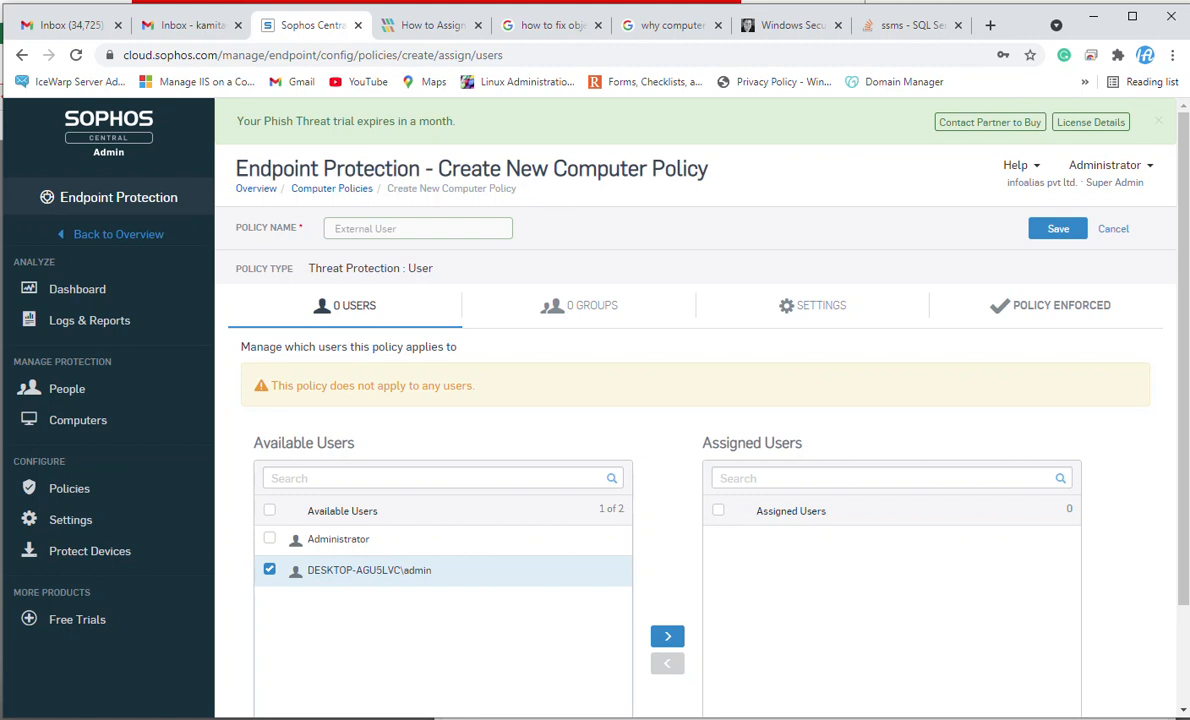
pyautogui.click(667, 636)
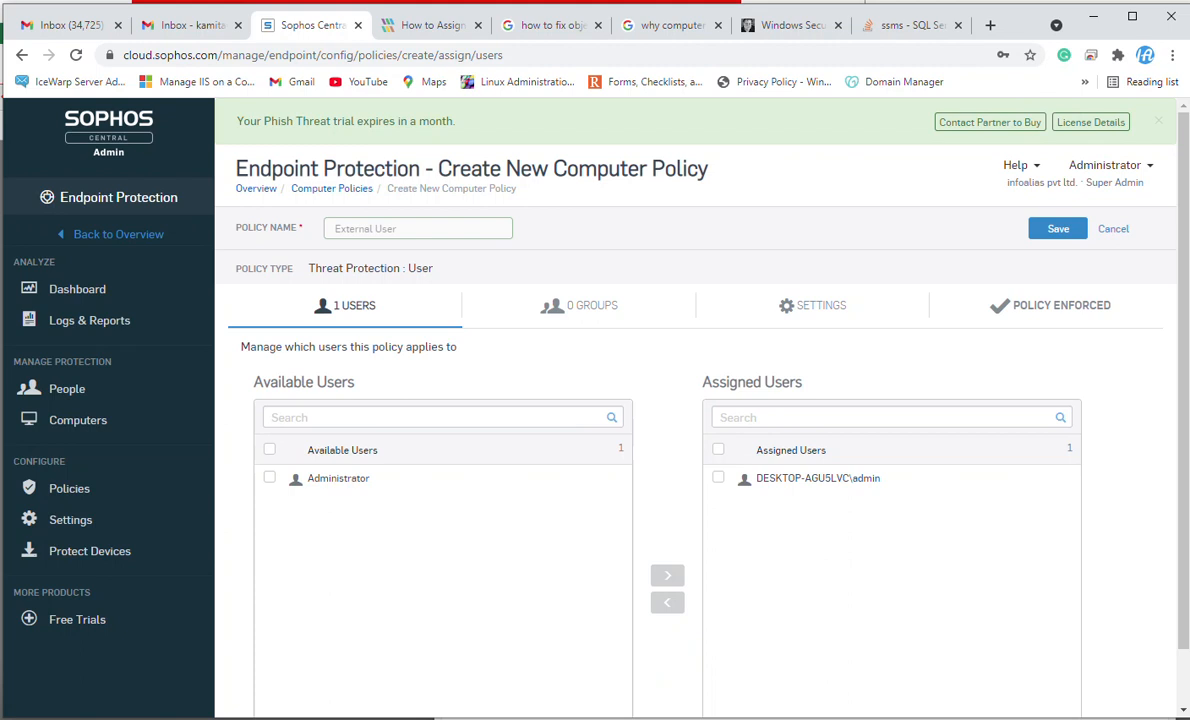
pyautogui.scroll(-1, 690, 400)
pyautogui.click(718, 415)
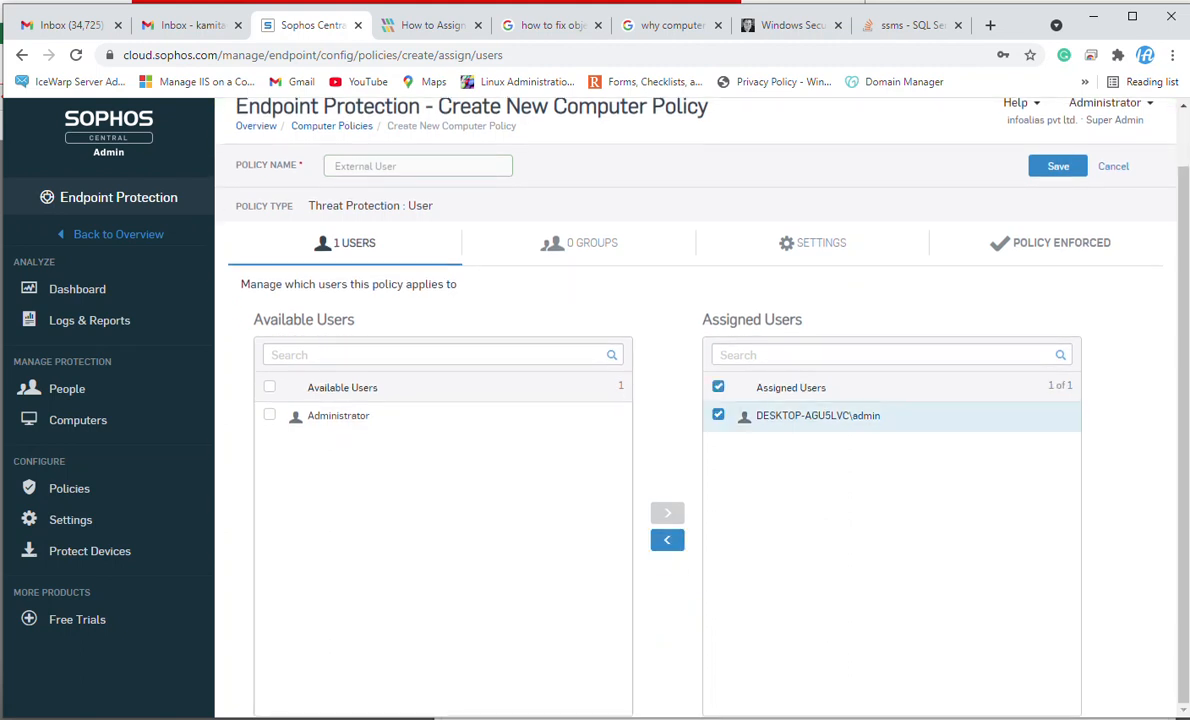
# Review the new policy's recommended settings and cancel creating the policy.
pyautogui.click(812, 243)
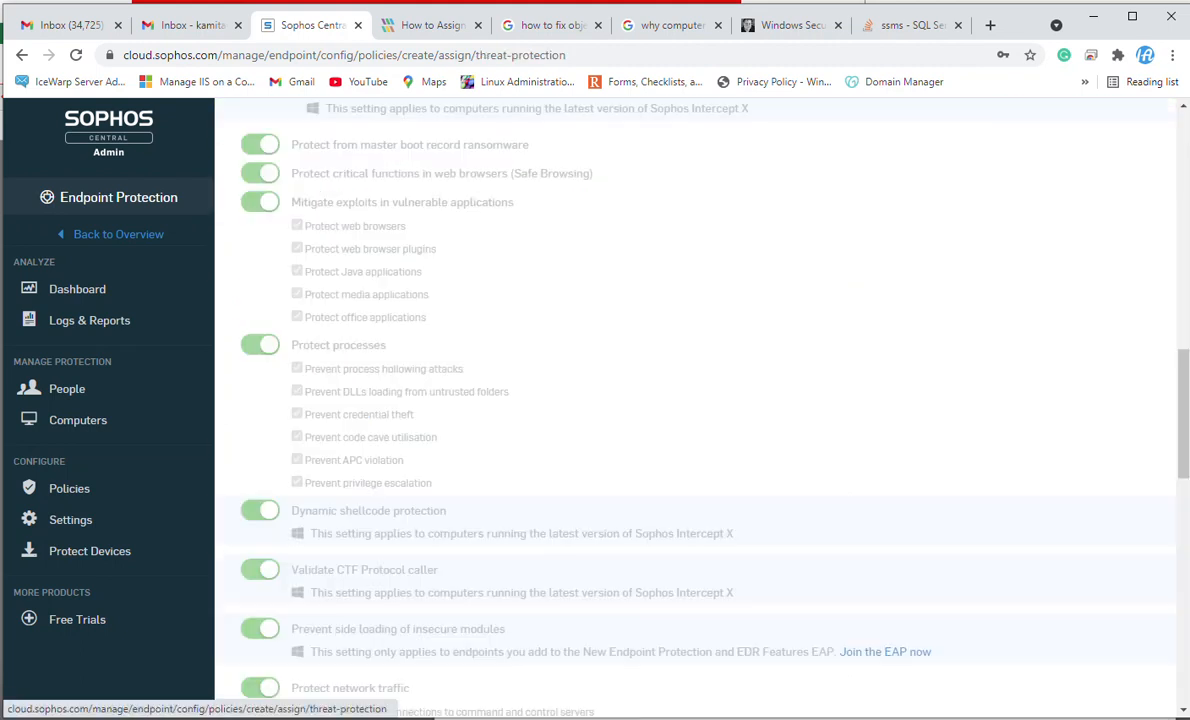
pyautogui.scroll(5, 812, 243)
pyautogui.scroll(10, 690, 400)
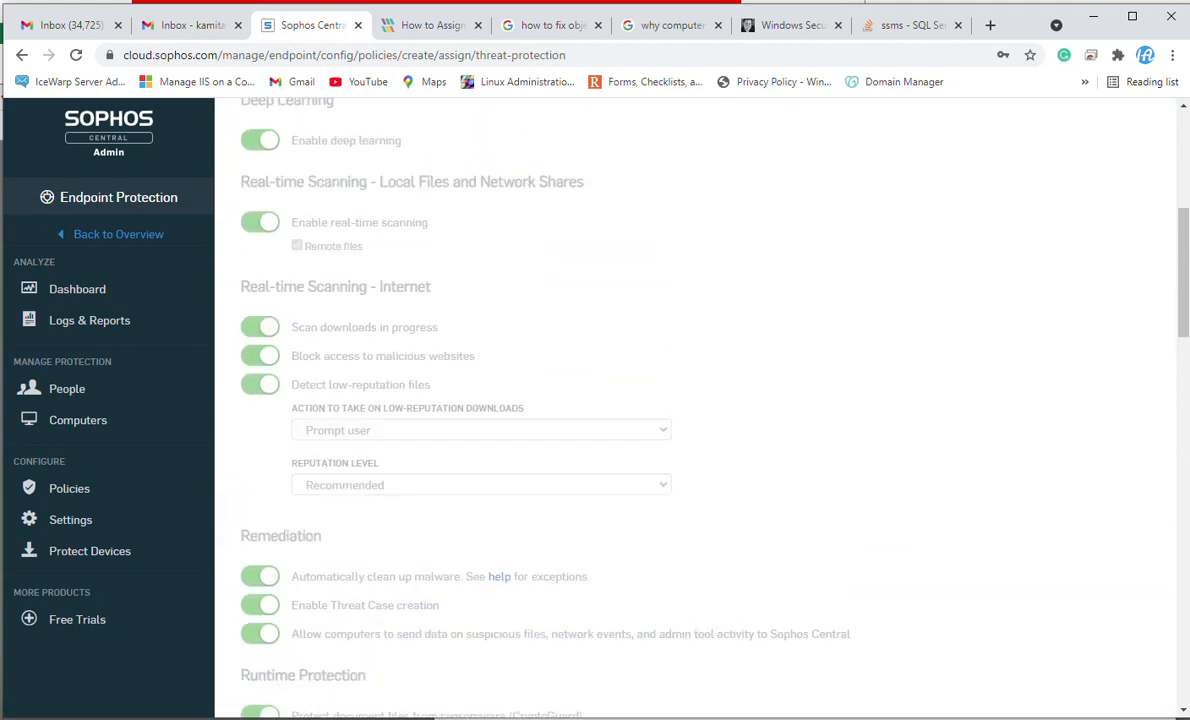
pyautogui.scroll(-1, 690, 400)
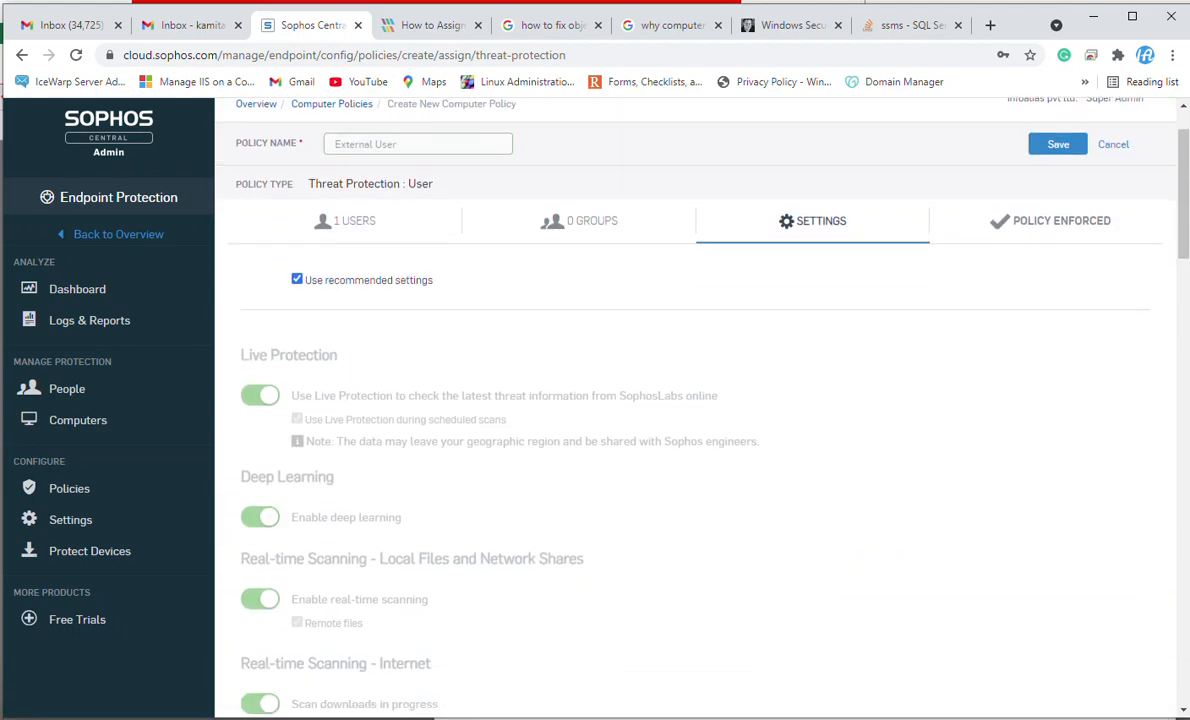
pyautogui.scroll(1, 690, 400)
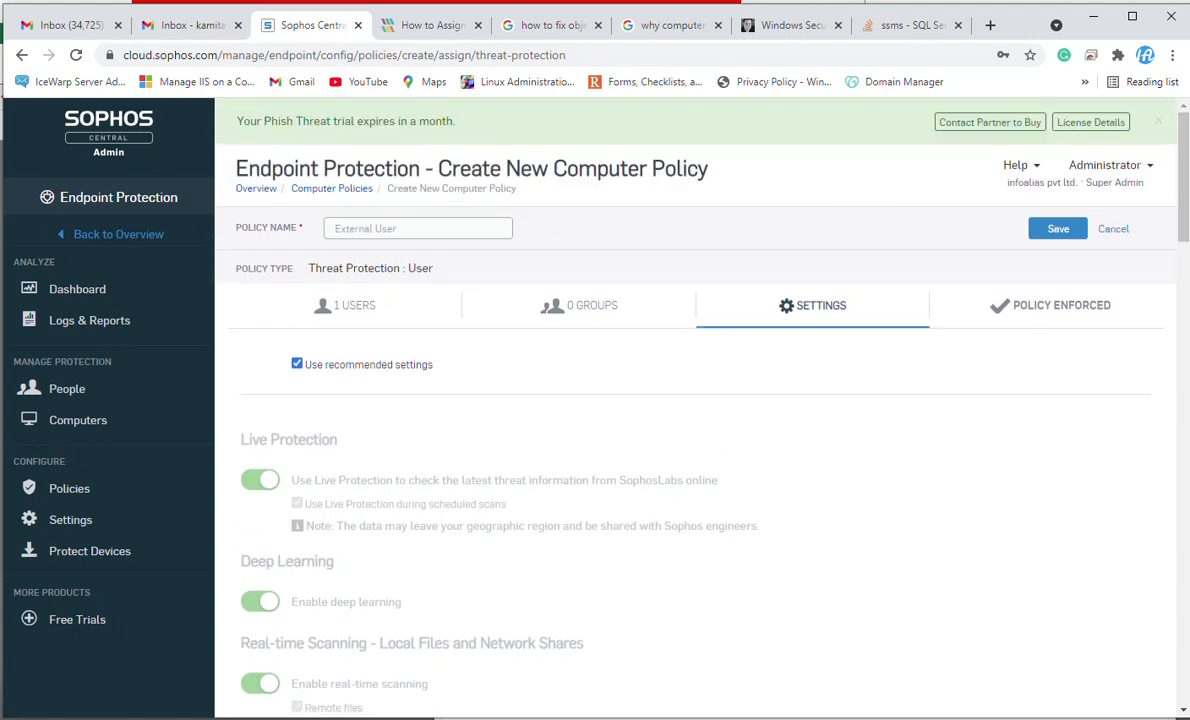
pyautogui.scroll(-5, 690, 400)
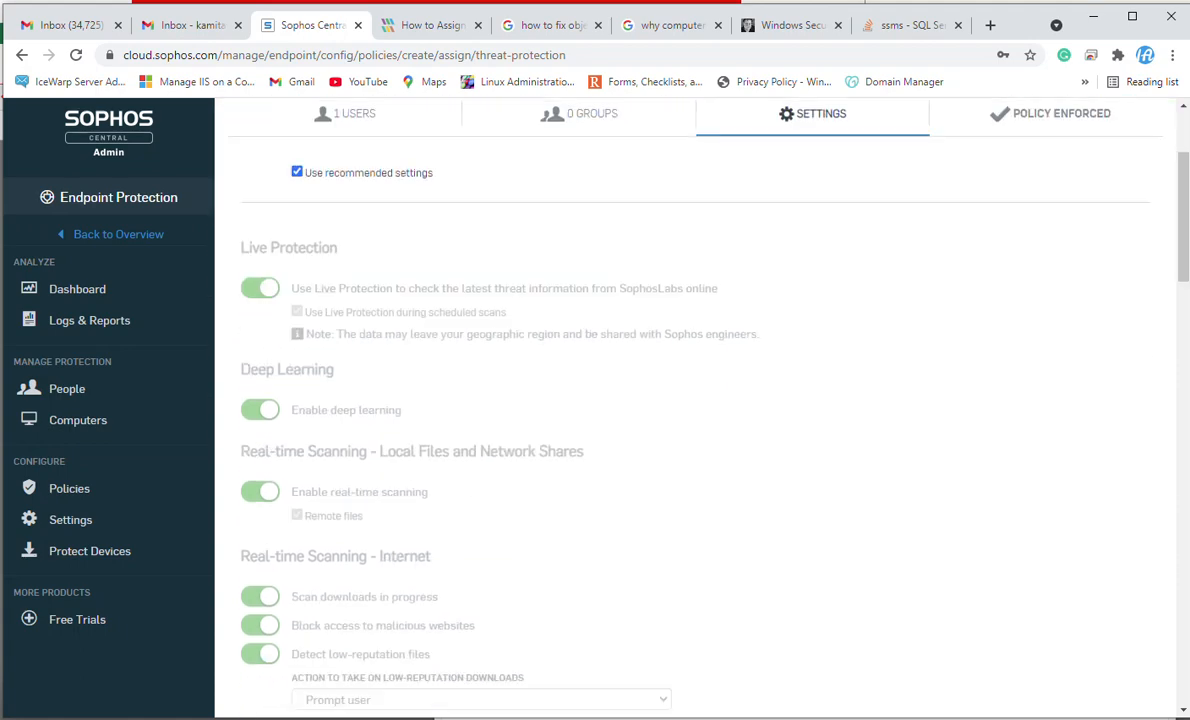
pyautogui.scroll(-7, 690, 400)
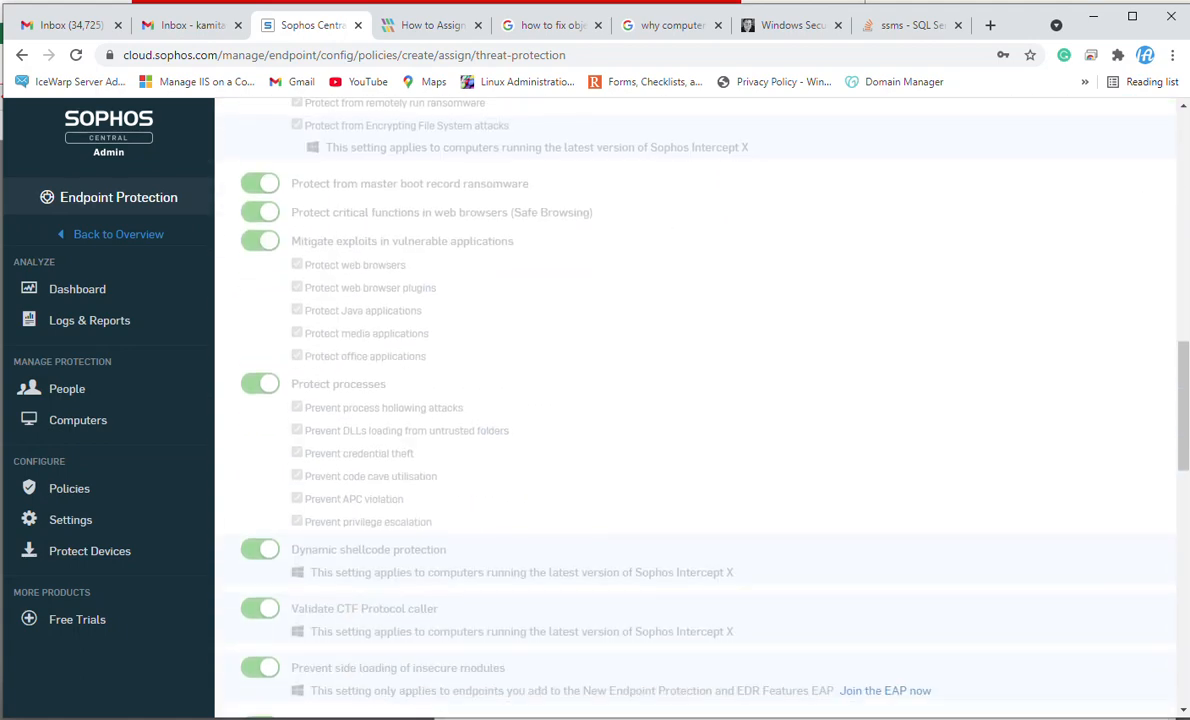
pyautogui.scroll(1, 690, 400)
pyautogui.scroll(12, 690, 400)
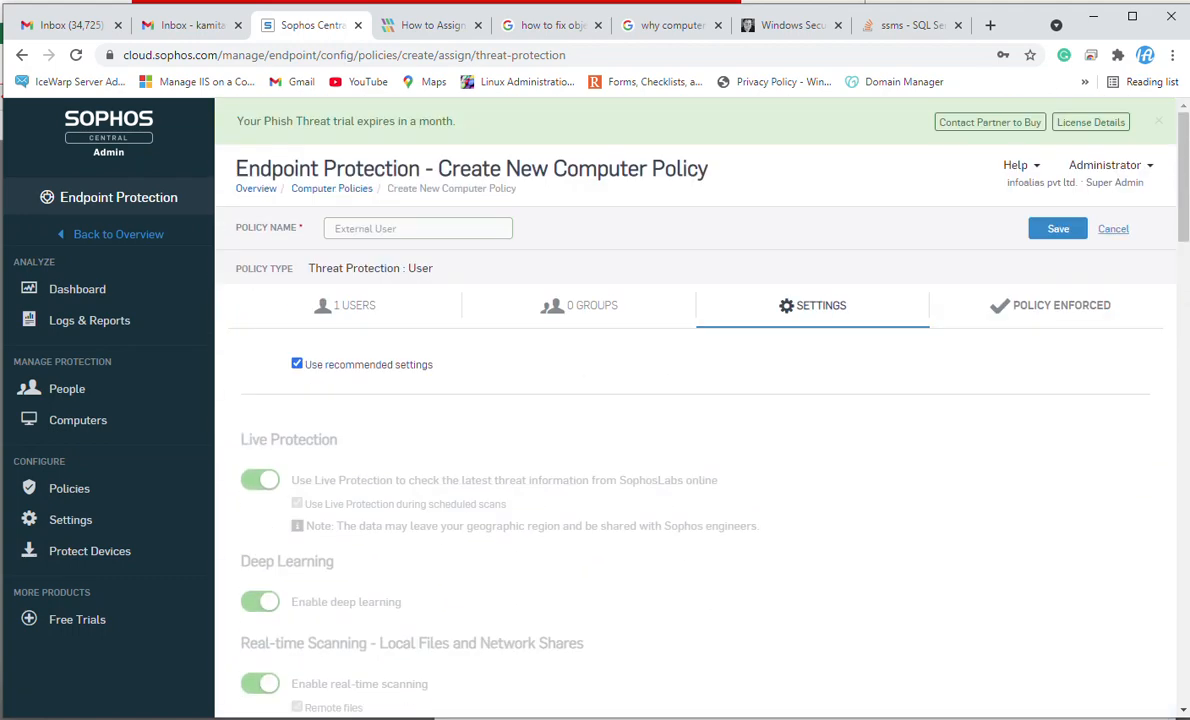
pyautogui.click(1113, 228)
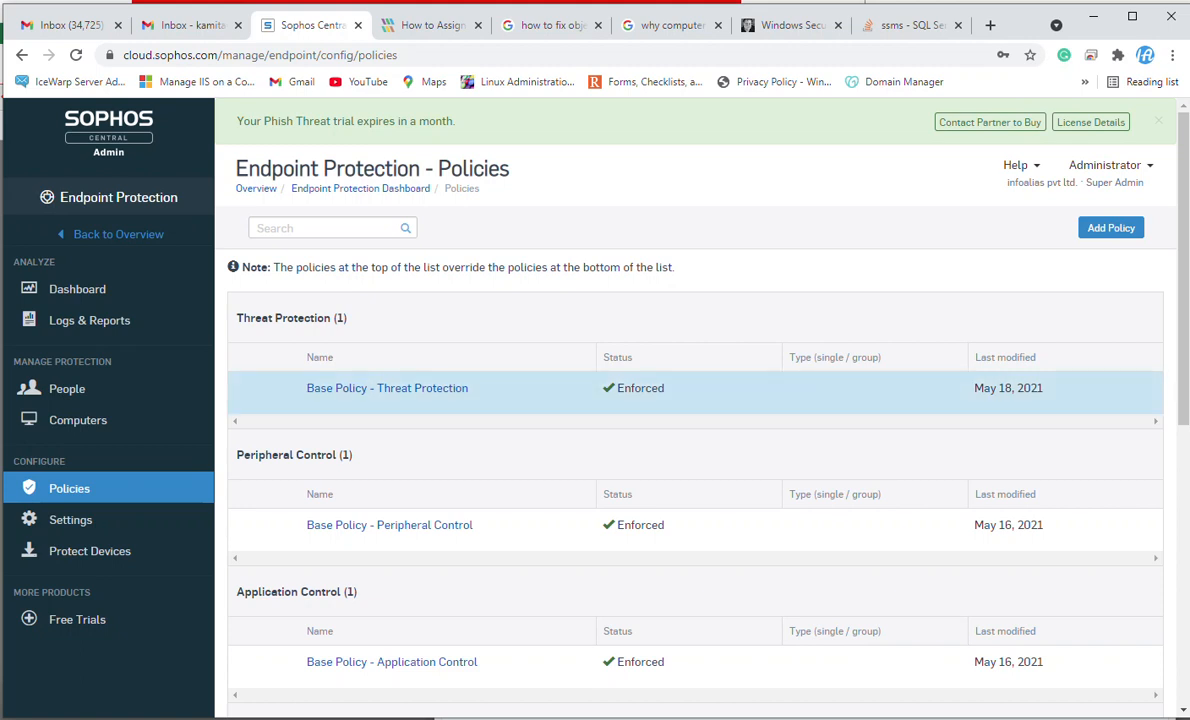
pyautogui.scroll(-3, 695, 420)
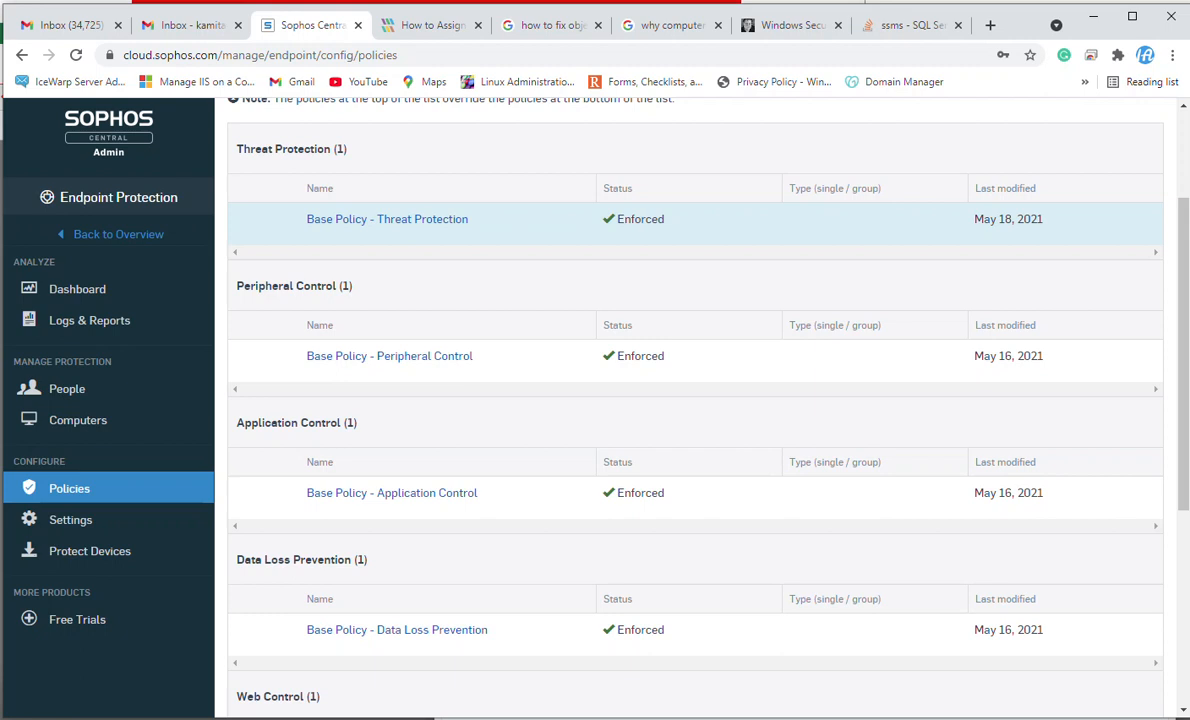
pyautogui.scroll(-3, 695, 400)
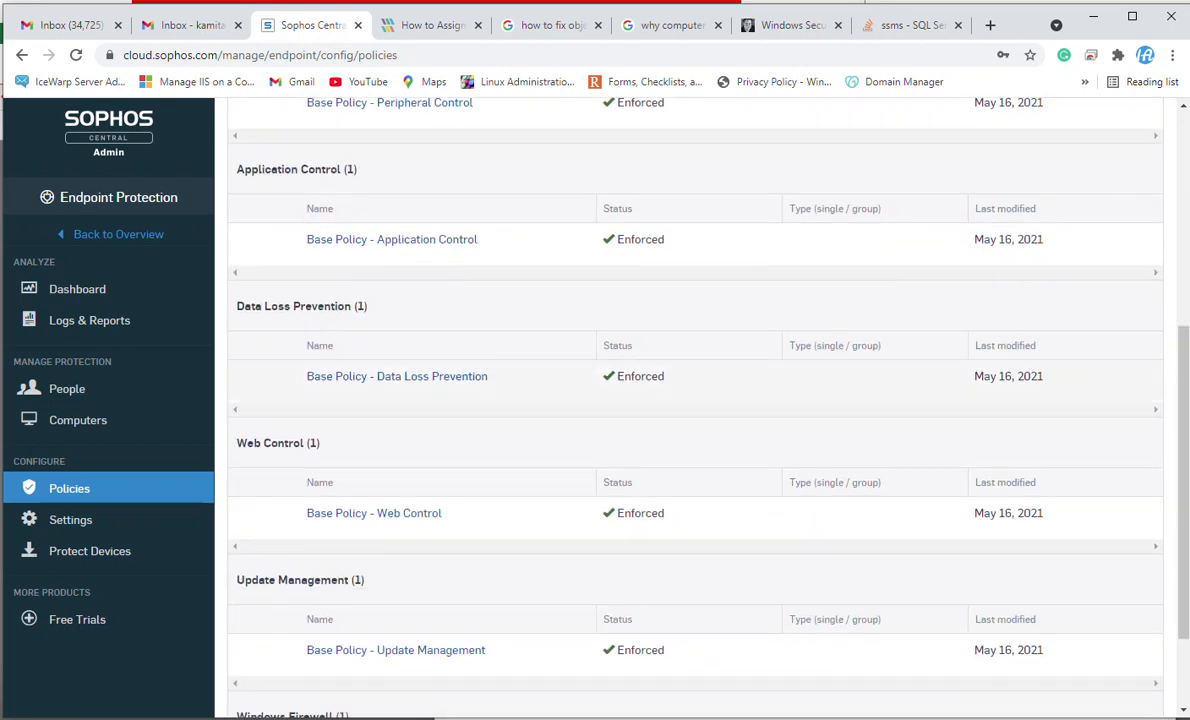
pyautogui.scroll(-1, 695, 400)
pyautogui.scroll(-1, 695, 400)
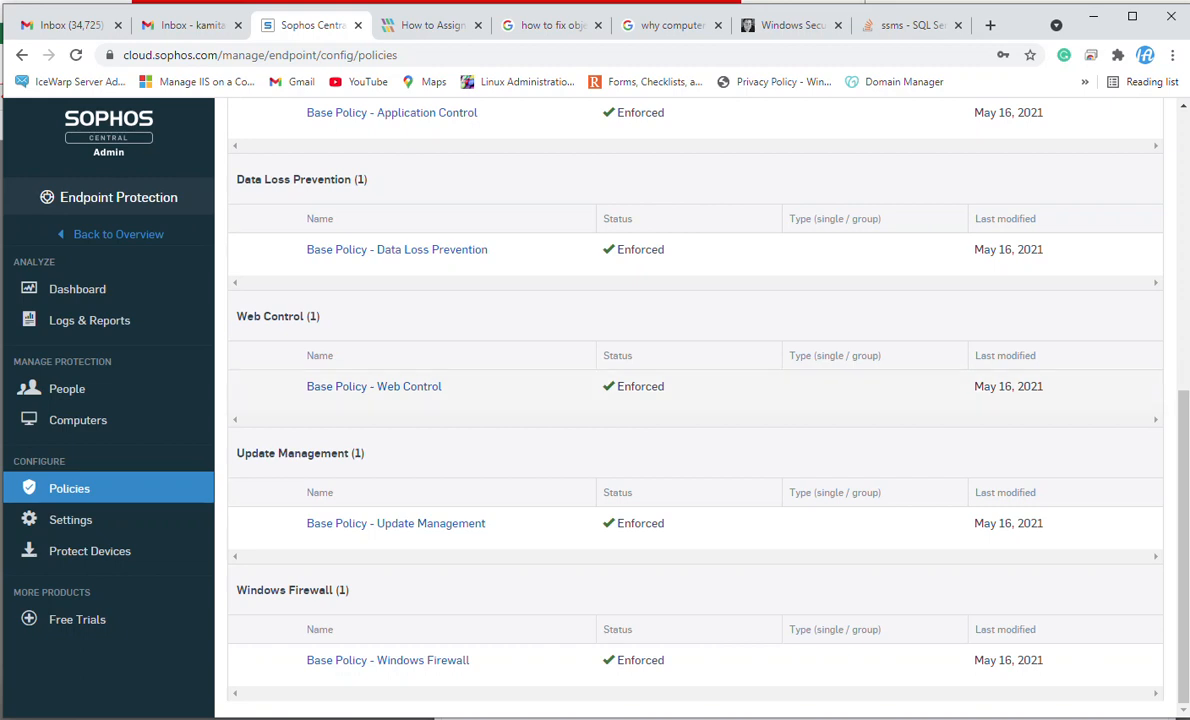